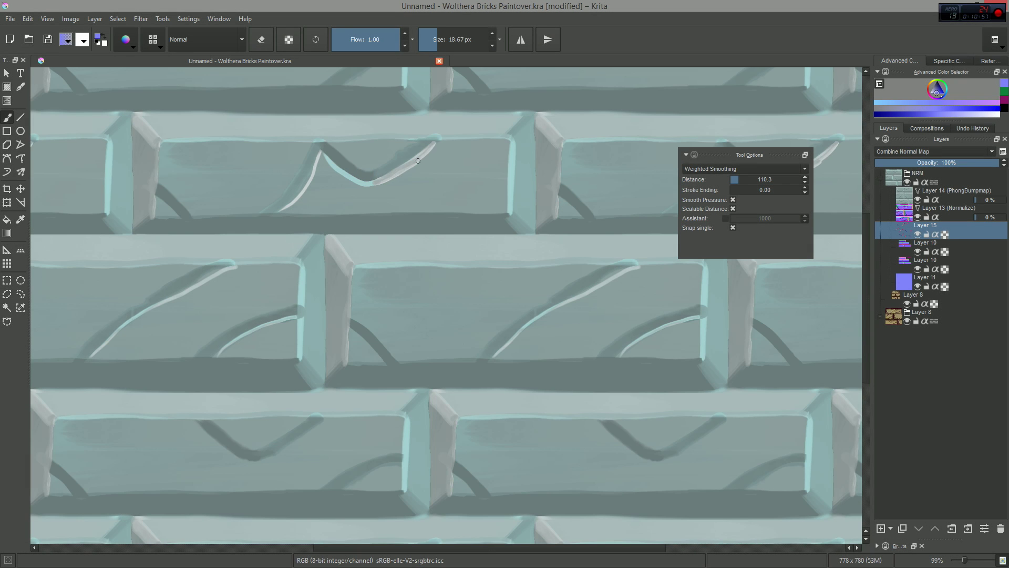
- Set the brush smoothing distance to 294.4 and repaint the highlight along the V-shaped crack in the upper brick
key("ctrl+z")
key("ctrl+z")
left_click(751, 179)
left_click_drag(373, 184, 412, 158)
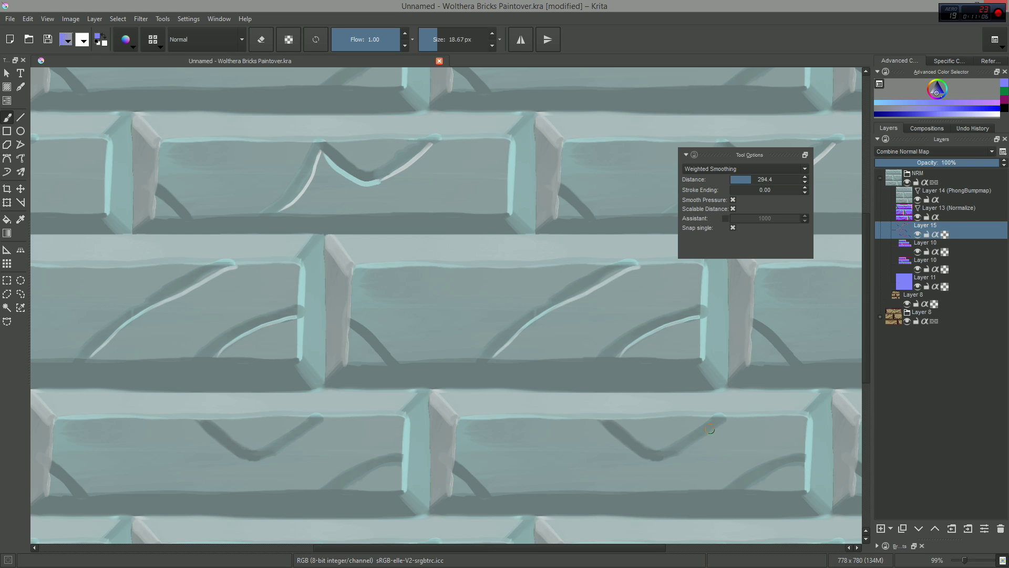
mouse_move(572, 385)
left_mouse_down()
mouse_move(523, 461)
mouse_move(578, 385)
mouse_move(330, 347)
left_mouse_up()
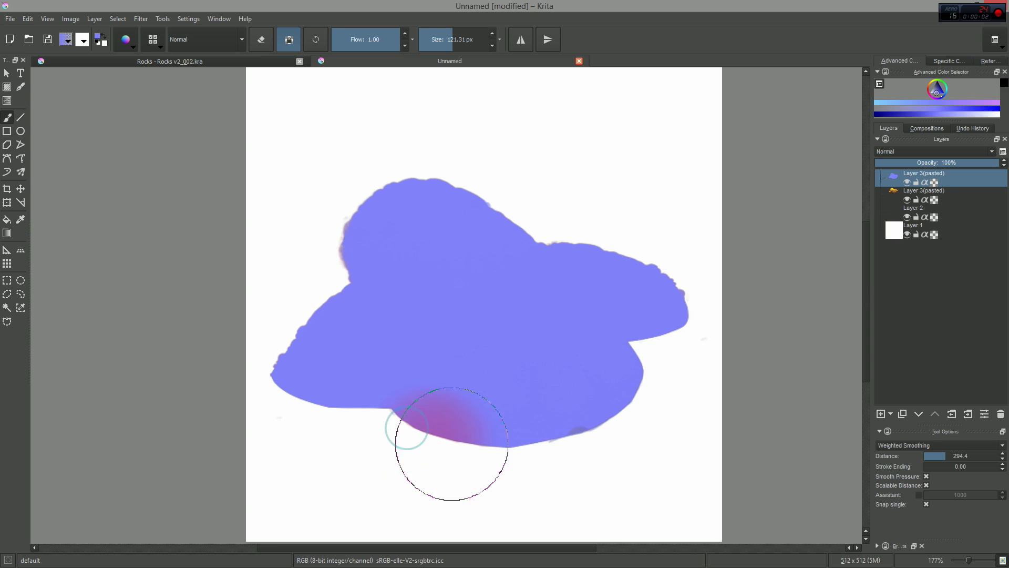
- Paint downward-facing purple and pink normals along the rock's lower edges with a smaller brush, redoing the unsatisfactory strokes
left_click_drag(452, 444, 671, 410)
key("ctrl+z")
left_click_drag(576, 467, 513, 466, "shift")
mouse_move(455, 452)
left_mouse_down()
mouse_move(464, 462)
mouse_move(658, 400)
left_mouse_up()
key("ctrl+z")
mouse_move(382, 454)
left_mouse_down("shift")
mouse_move(421, 464)
mouse_move(489, 461)
mouse_move(429, 478)
mouse_move(500, 478)
mouse_move(588, 450)
mouse_move(604, 430)
mouse_move(639, 439)
mouse_move(679, 389)
mouse_move(644, 439)
mouse_move(674, 385)
left_mouse_up("shift")
mouse_move(684, 351)
left_mouse_down("shift")
mouse_move(622, 337)
mouse_move(737, 341)
mouse_move(620, 336)
mouse_move(703, 324)
left_mouse_up("shift")
- Enlarge the brush to about 219 px and paint green upward-facing normals across the upper part of the rock
key("bracketright")
key("bracketright")
key("bracketright")
key("bracketright")
key("bracketright")
key("bracketright")
key("bracketright")
key("bracketright")
key("bracketright")
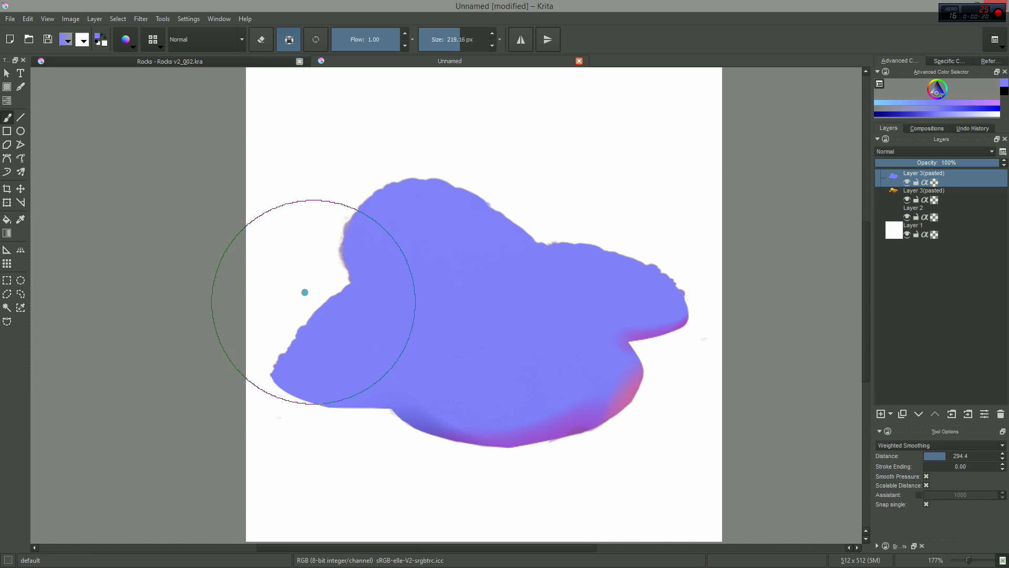
mouse_move(676, 238)
left_mouse_down()
mouse_move(542, 198)
mouse_move(305, 219)
left_mouse_up()
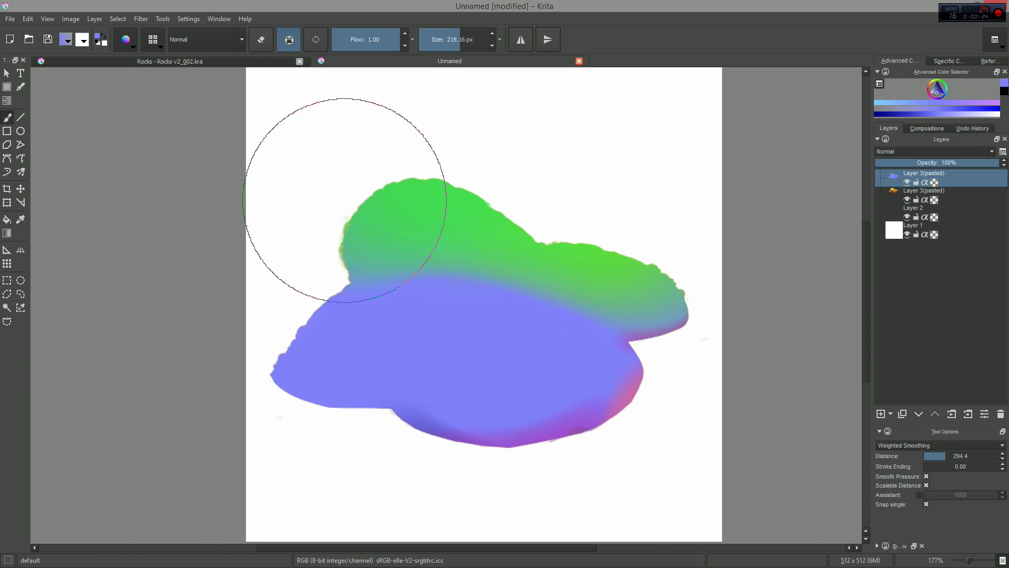
mouse_move(383, 266)
left_mouse_down()
mouse_move(654, 263)
mouse_move(515, 231)
mouse_move(293, 309)
left_mouse_up()
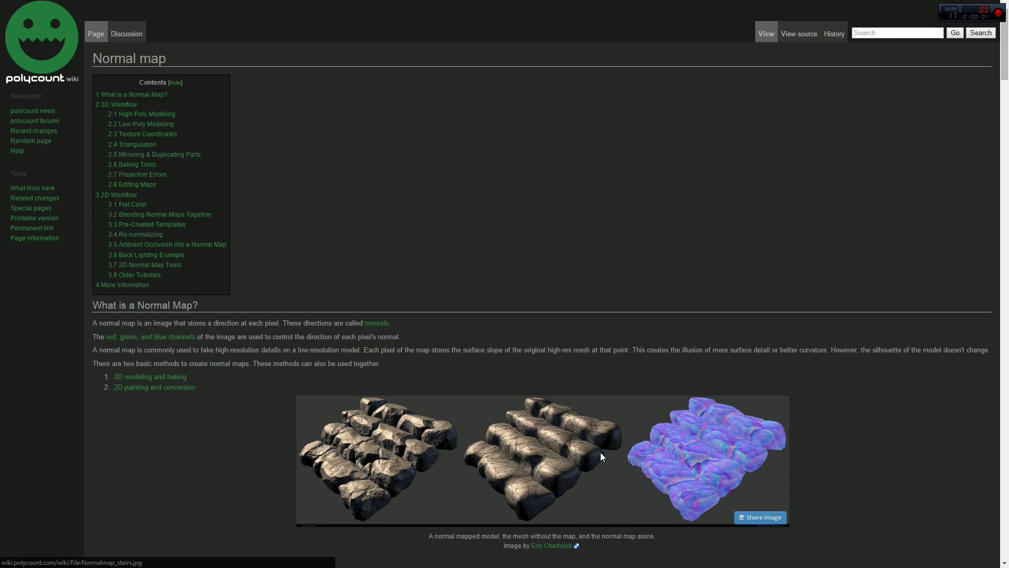
- Open the stone stairs example from the Polycount wiki's normal map page at full resolution and examine its model, wireframe and normal map images
left_click(603, 457)
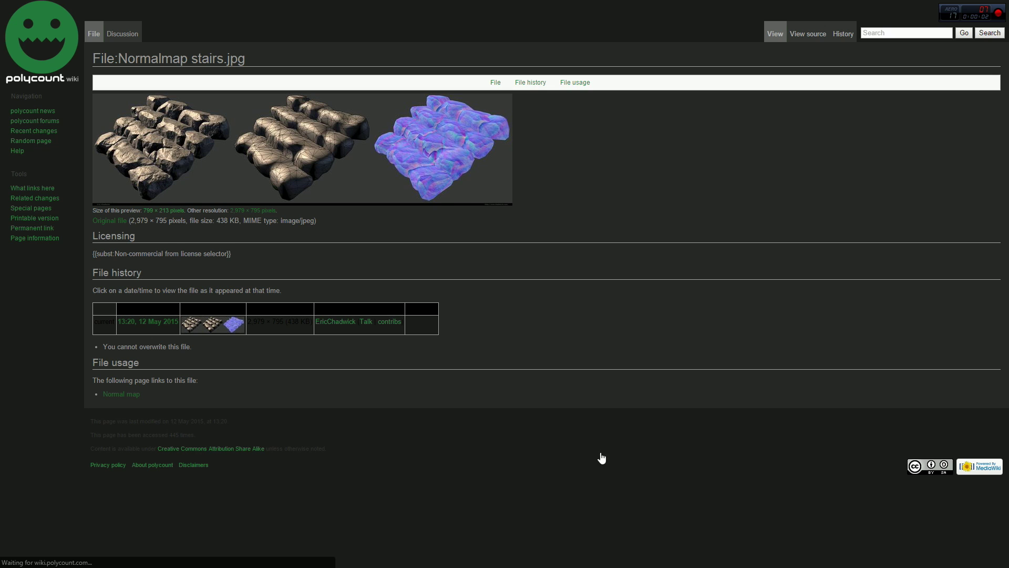
left_click(438, 166)
left_click(575, 160)
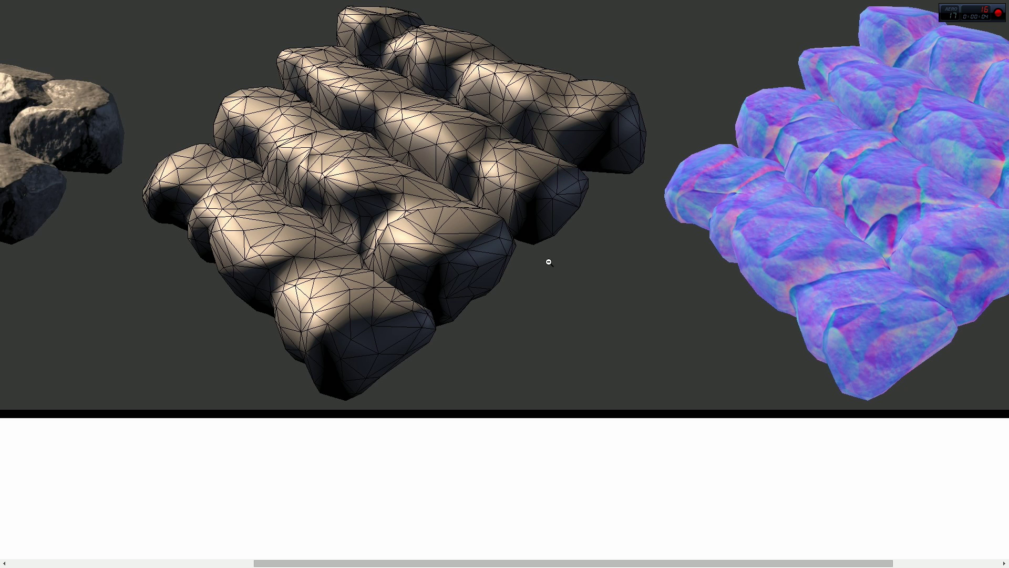
scroll(394, 241, "left", 5)
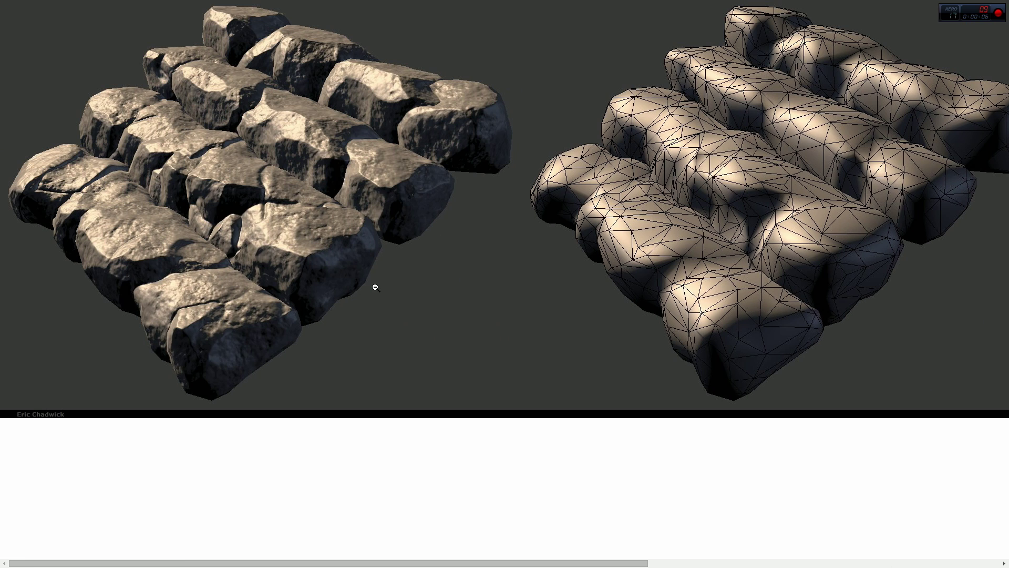
scroll(390, 288, "right", 10)
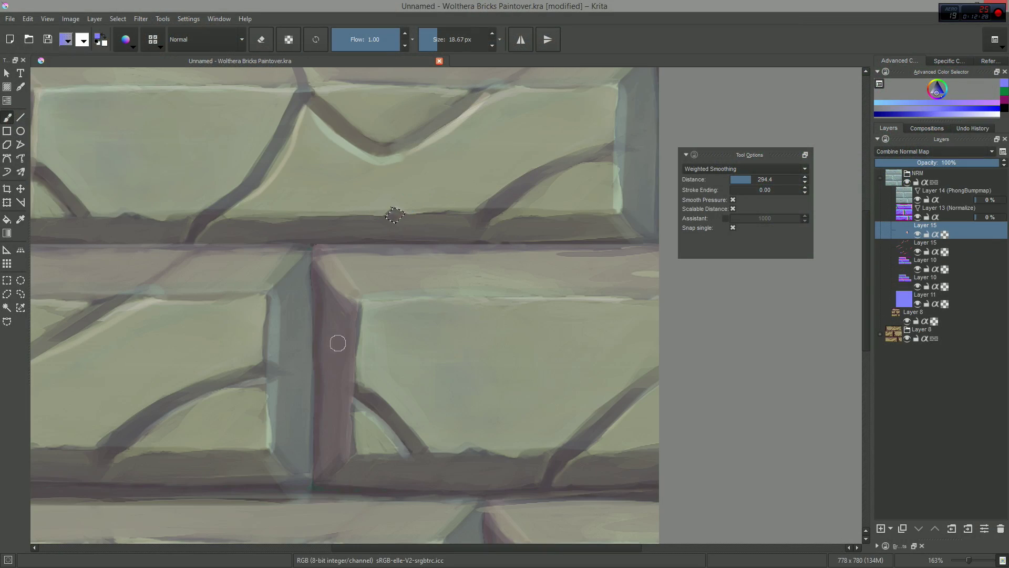
- In Krita's brick painting, outline a small chip on the upper brick's lower edge with a freehand selection and paint its shading
left_click_drag(312, 323, 478, 304)
key("l")
left_click_drag(328, 203, 276, 200)
key("b")
left_click_drag(307, 437, 169, 398)
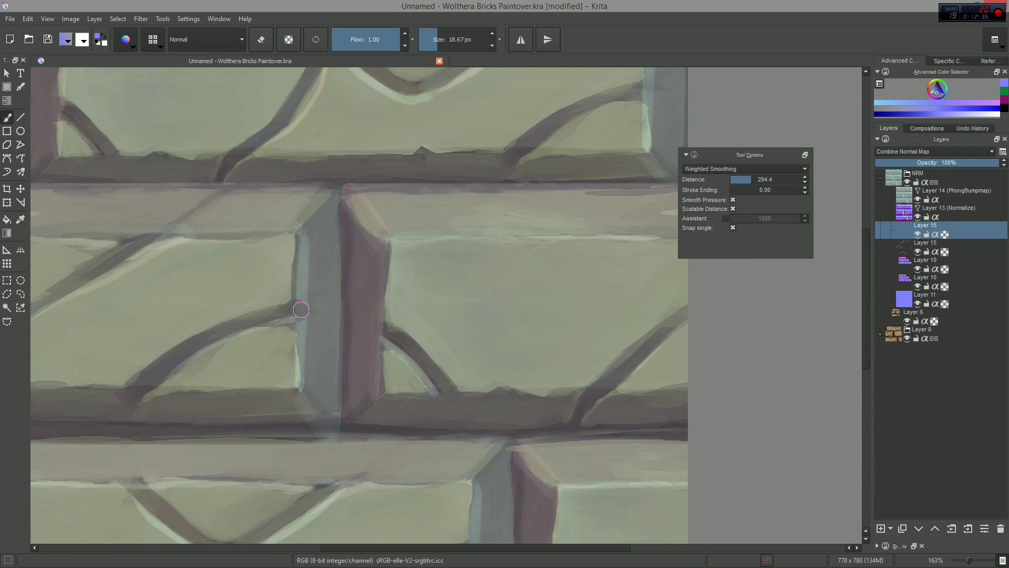
- Outline another small chip on the lower edge of the middle brick and shade it inside the selection
left_click_drag(499, 400, 306, 357)
key("l")
key("b")
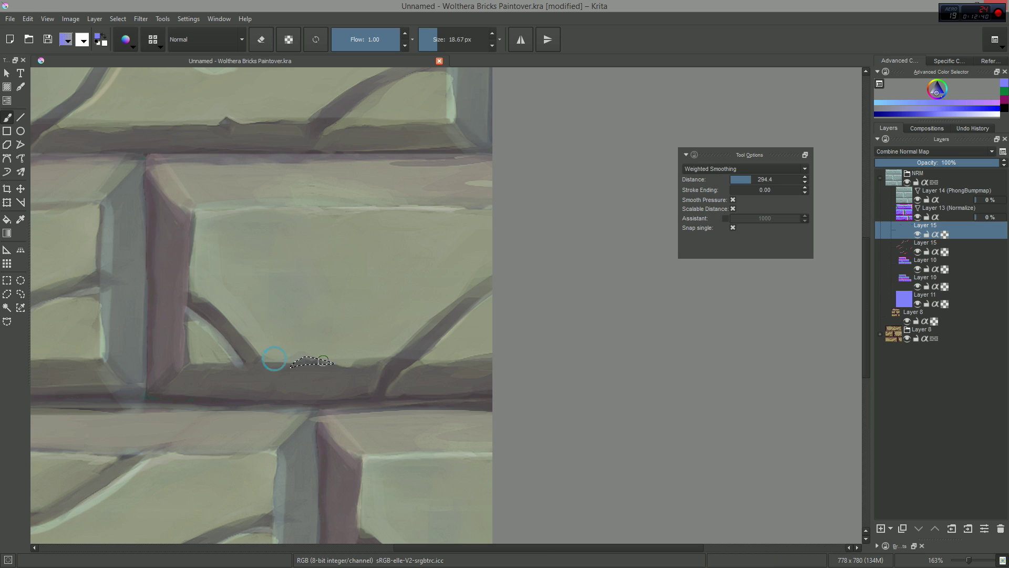
key("ctrl+shift+l")
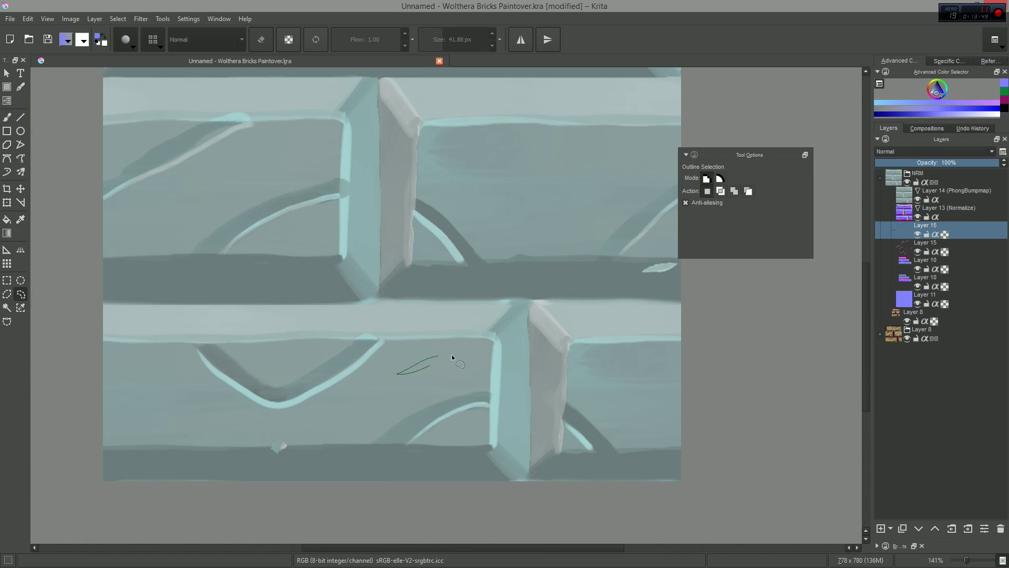
- Outline a thin sliver-shaped dent on the lower brick's face between the V-shaped crack and the brick's end, and shade it
key("b")
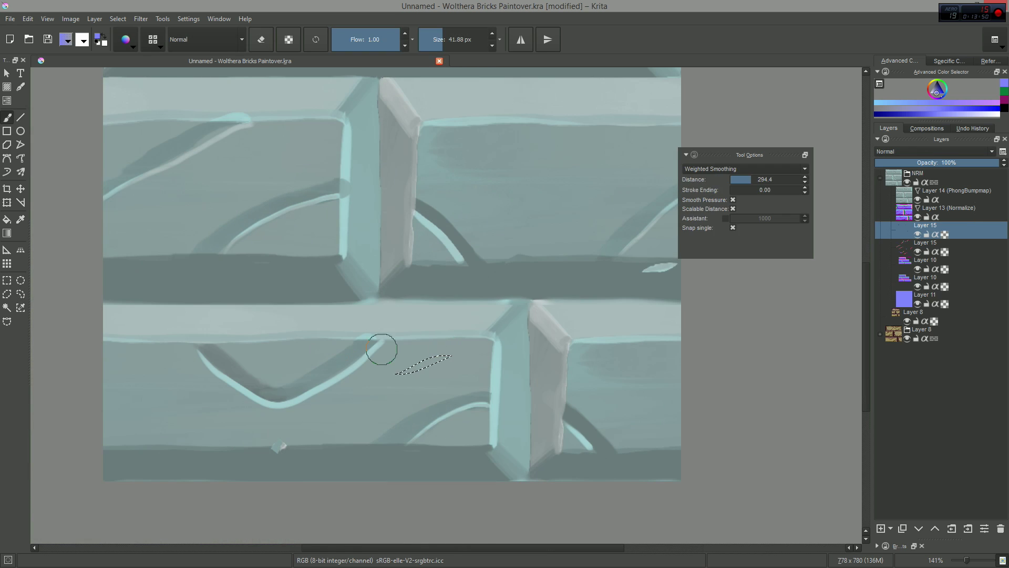
key("ctrl+shift+l")
left_click_drag(398, 374, 440, 371)
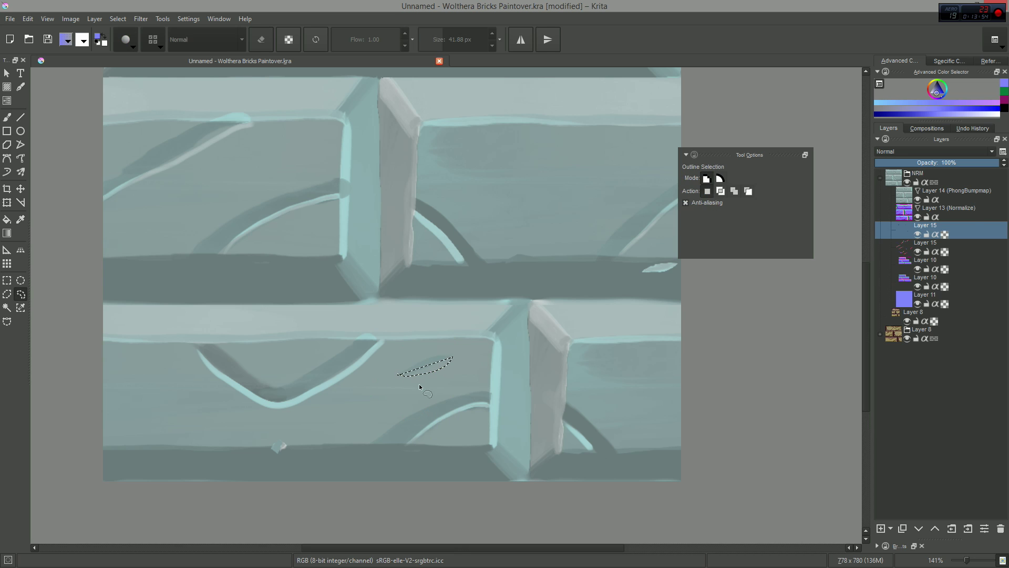
key("b")
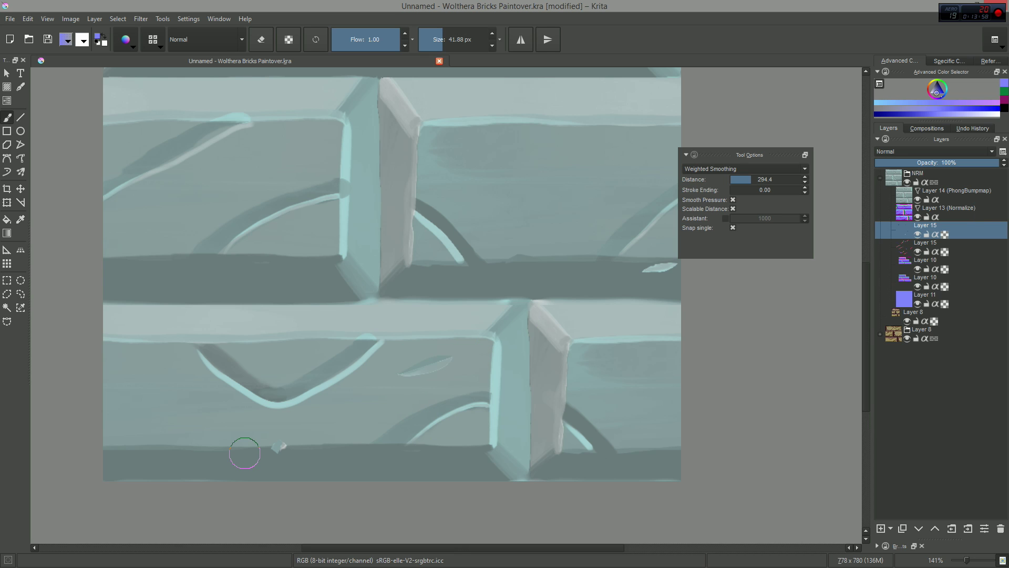
key("ctrl+z")
left_click_drag(391, 373, 451, 362)
key("ctrl+shift+l")
- Turn on wrap-around mode and paint a second sliver-shaped dent to the left of the V-shaped crack inside a freehand selection
key("w")
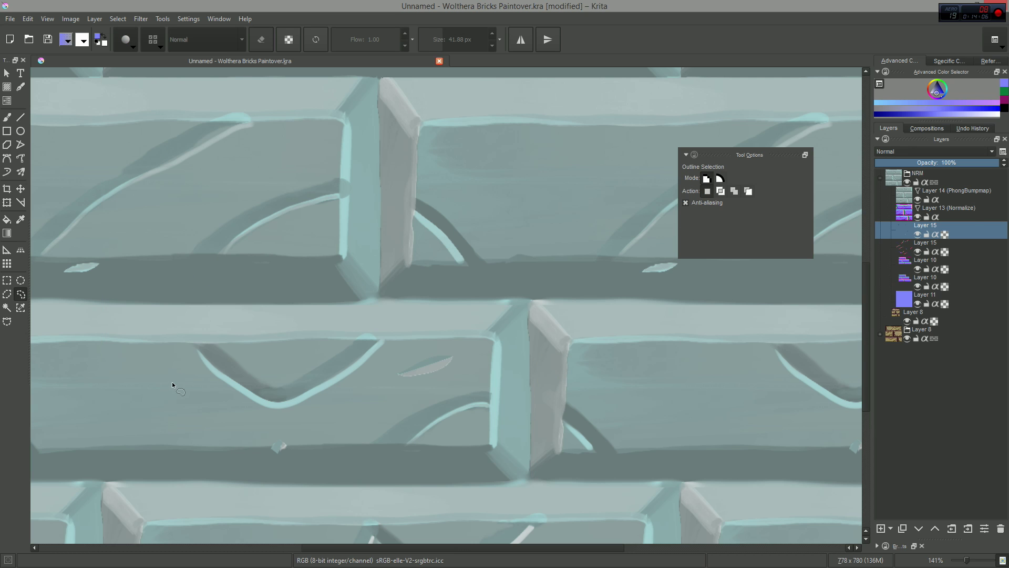
key("b")
mouse_move(79, 384)
left_mouse_down()
mouse_move(169, 376)
mouse_move(124, 395)
mouse_move(87, 395)
left_mouse_up()
key("ctrl+shift+l")
key("b")
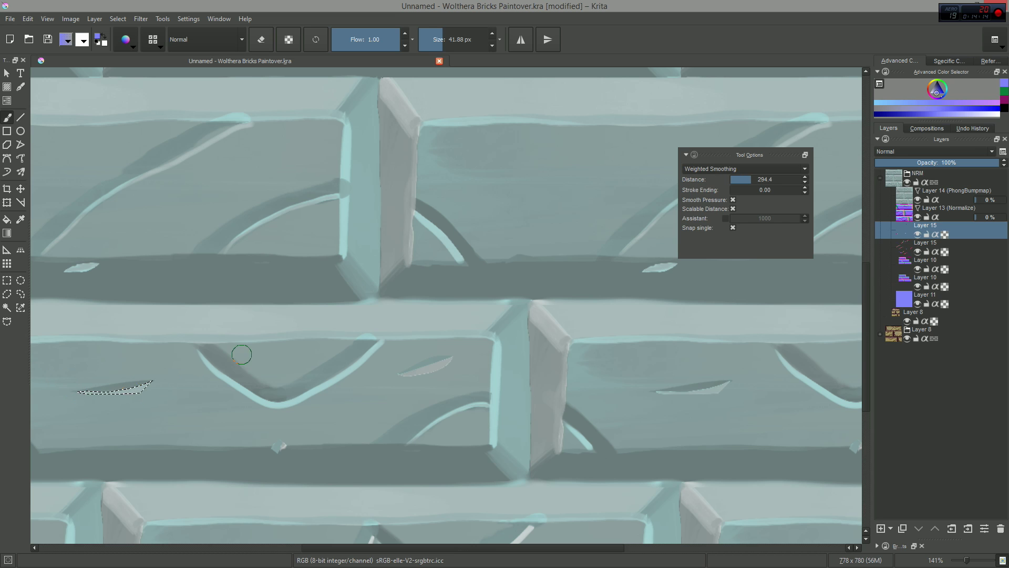
- Trim the sliver-shaped dent beside the V-shaped crack using a 17.88 px brush in eraser mode
key("1")
left_click_drag(334, 430, 419, 396)
key("e")
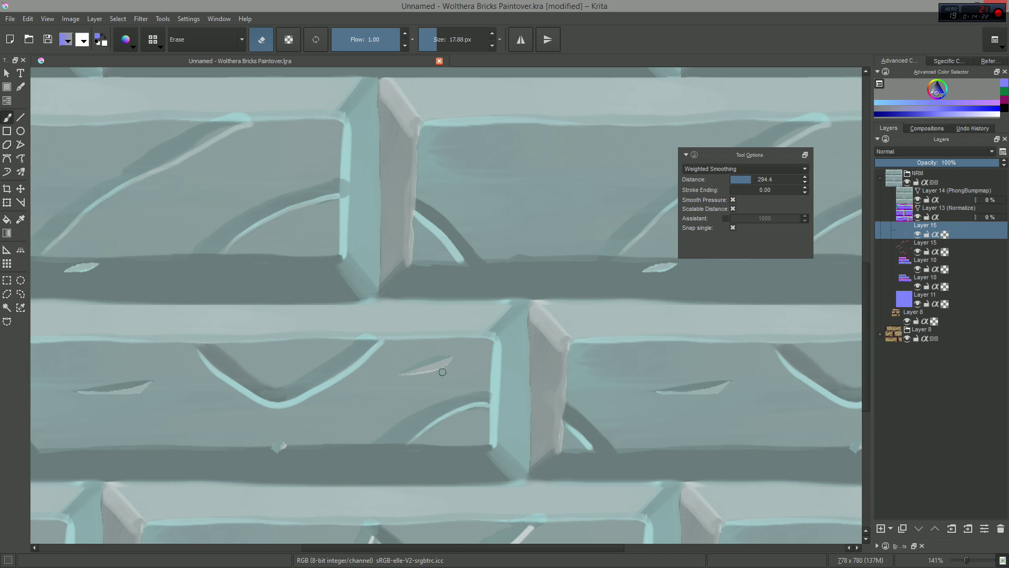
- Set the dent layer's blending mode to Combine Normal Map
left_click(933, 151)
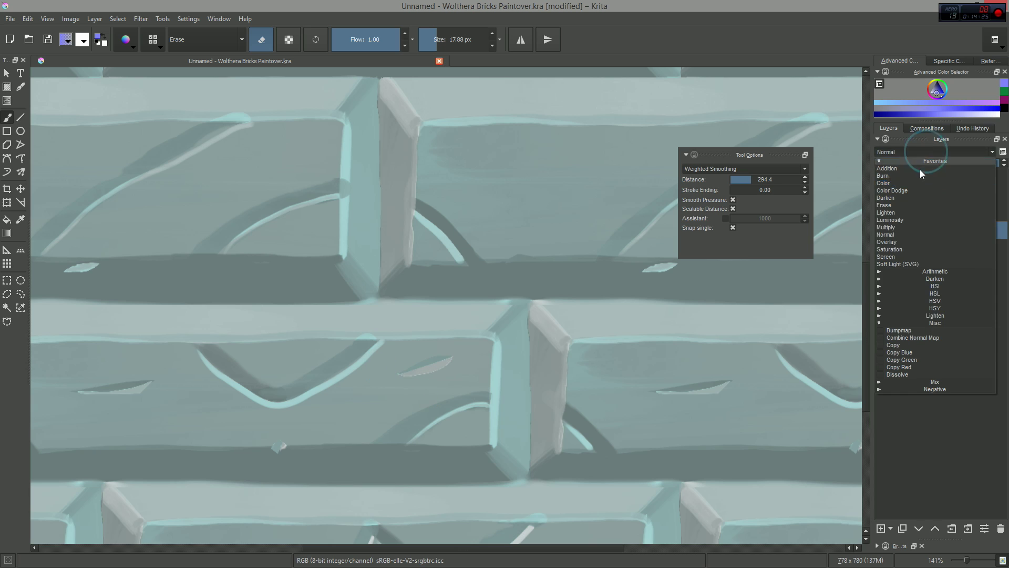
left_click(934, 332)
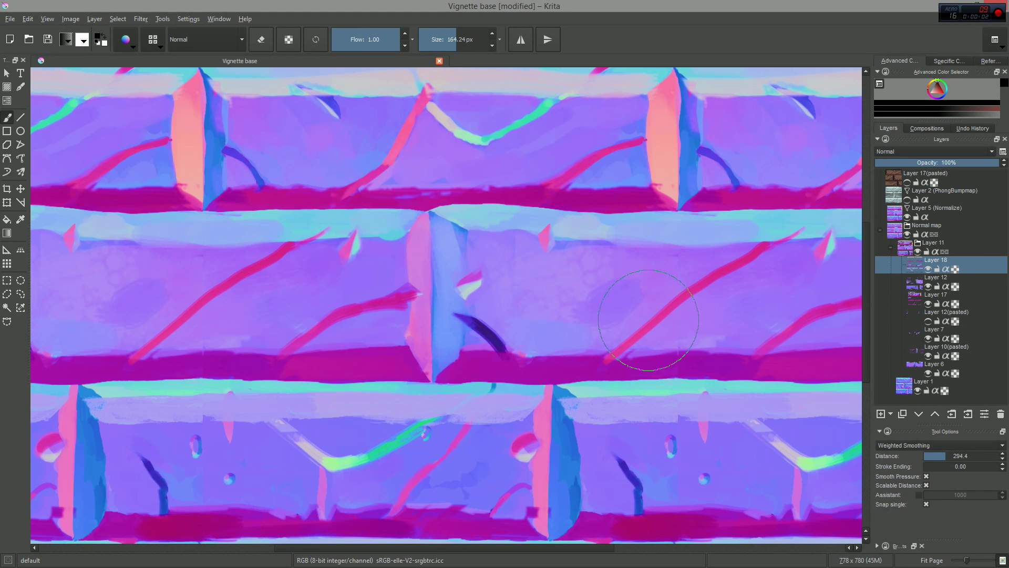
- In the Vignette base image, add a new layer, select the middle brick's face by contiguous area and paint soft normals across it
key("Insert")
key("w")
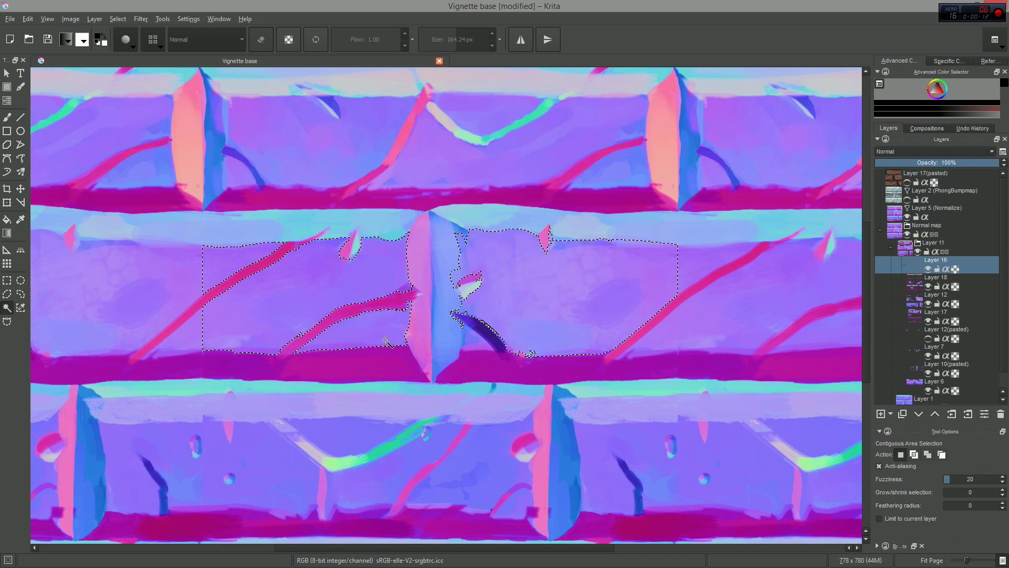
key("l")
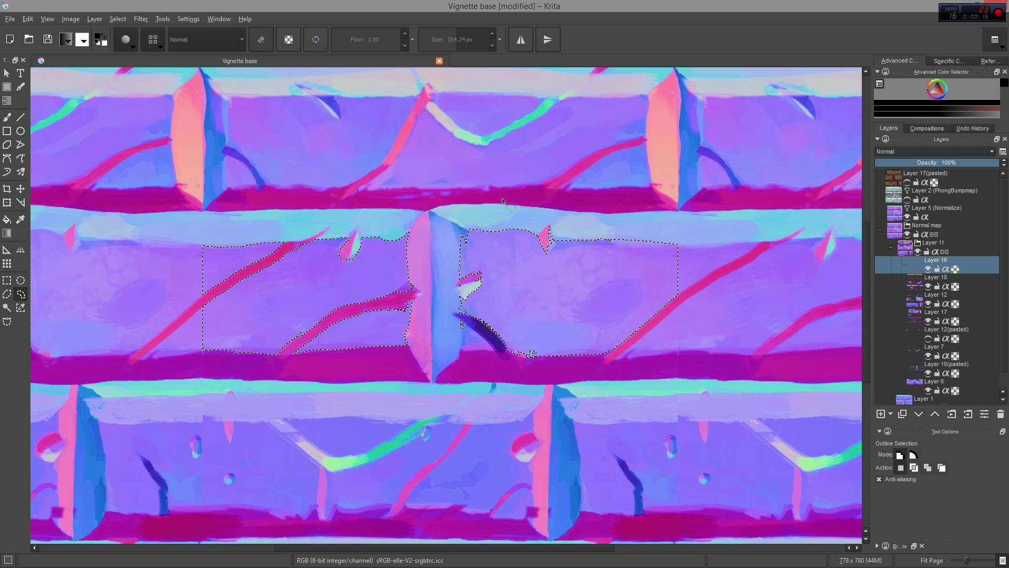
key("b")
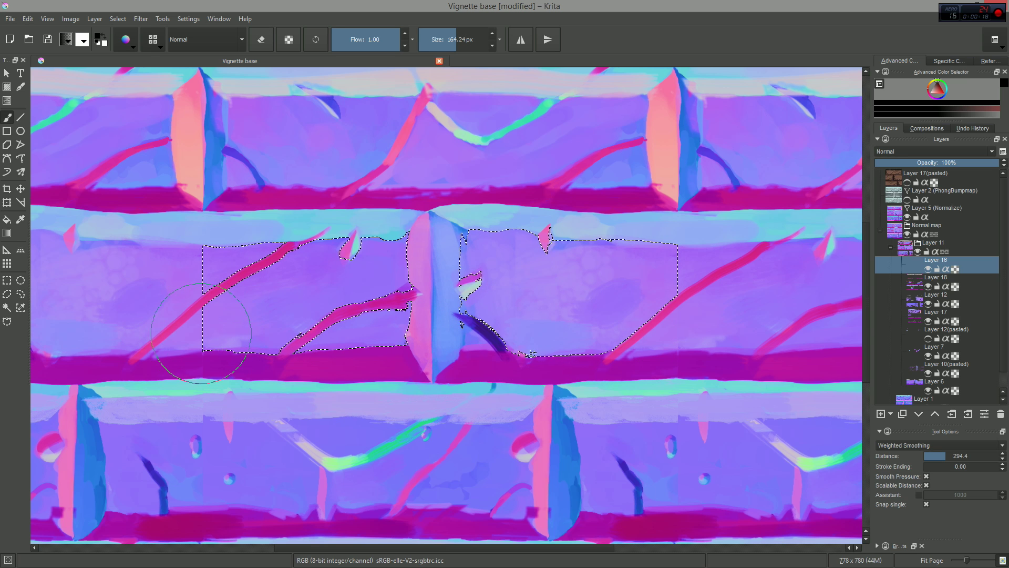
mouse_move(197, 335)
left_mouse_down()
mouse_move(438, 331)
mouse_move(196, 304)
mouse_move(437, 273)
mouse_move(339, 260)
mouse_move(145, 271)
mouse_move(588, 266)
mouse_move(610, 281)
mouse_move(541, 322)
mouse_move(665, 337)
left_mouse_up()
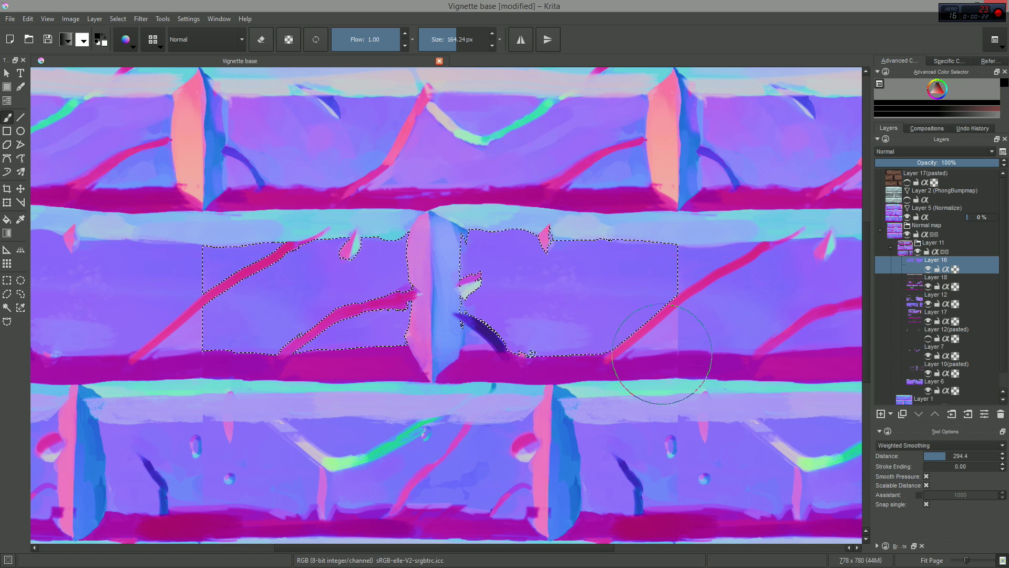
- Extend the contiguous selection to the middle brick's blue end bevel and paint soft normals over it
key("ctrl+w")
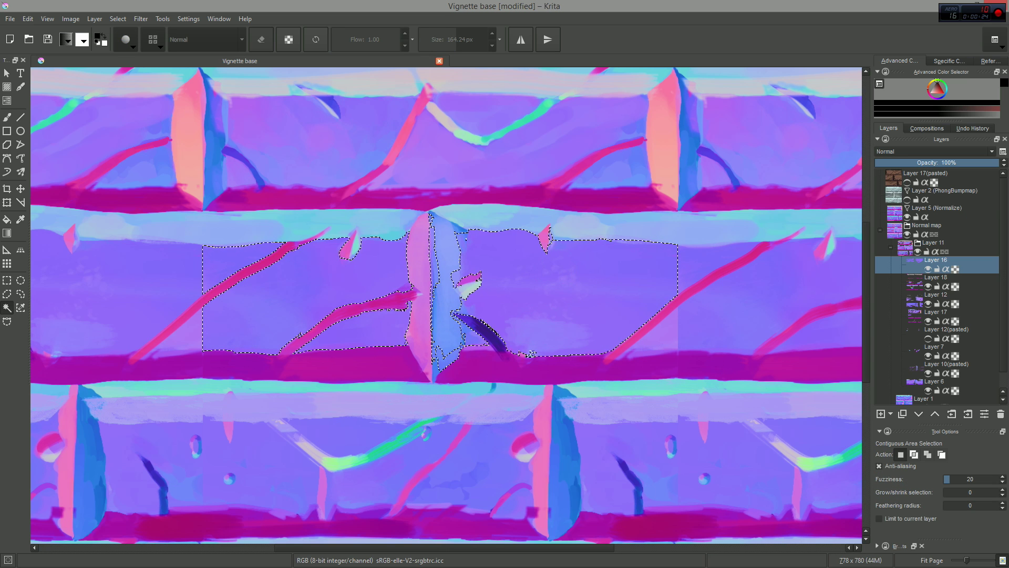
key("b")
left_click_drag(552, 330, 580, 327)
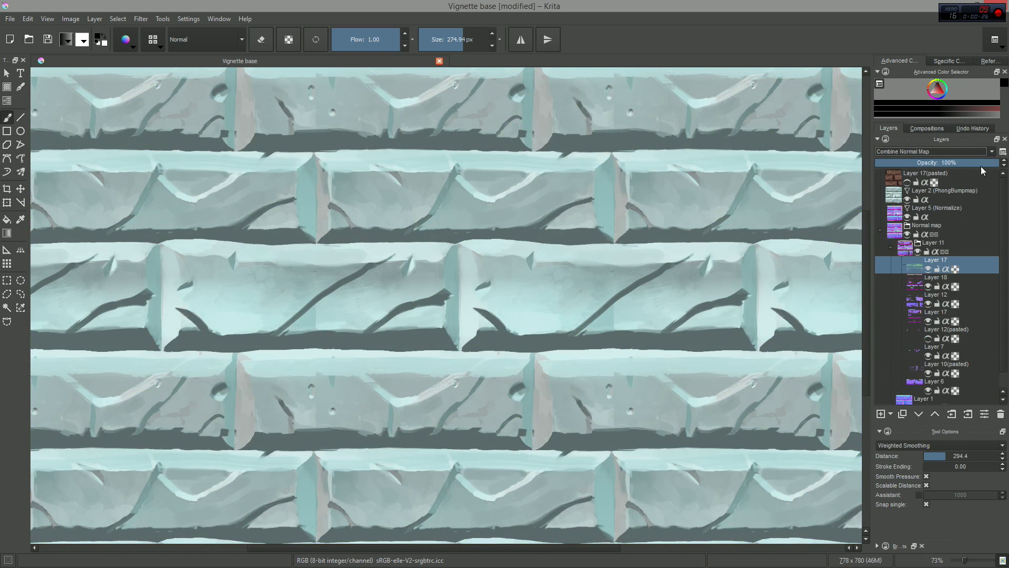
- Lower the combined normal layer's opacity to 71% and refine its shading with paint and eraser strokes, checking the layer's effect
left_click(963, 163)
left_click_drag(259, 350, 211, 350)
mouse_move(307, 333)
left_mouse_down()
mouse_move(361, 337)
mouse_move(327, 322)
mouse_move(357, 329)
mouse_move(353, 344)
left_mouse_up()
key("e")
left_click(308, 333)
left_click(929, 269)
left_click(928, 270)
- Brush shading over the lower brick row, and clear it within a rectangular selection of about 1779 × 298 px
key("e")
left_click_drag(453, 370, 235, 375)
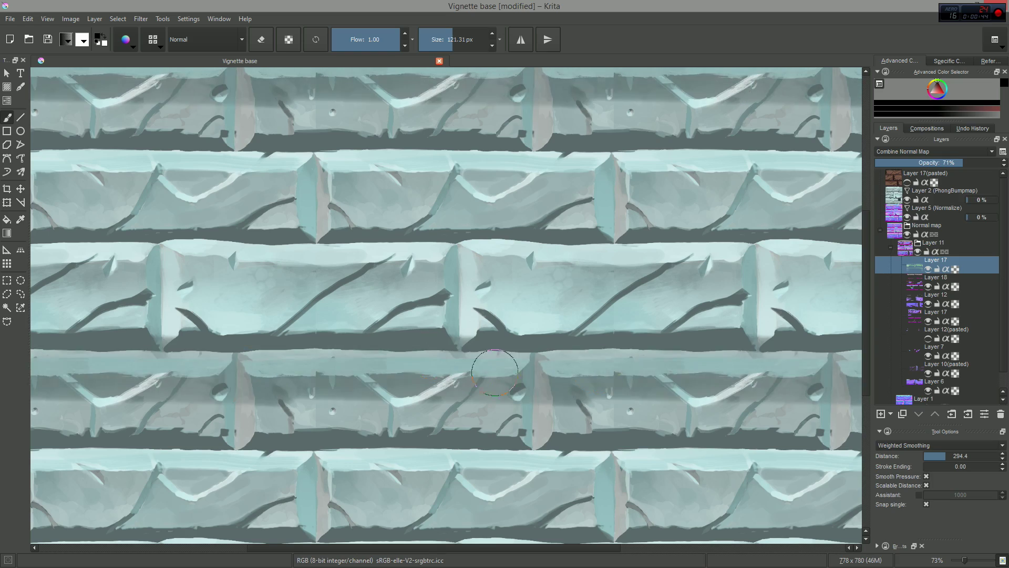
key("ctrl+r")
left_click_drag(98, 339, 780, 453)
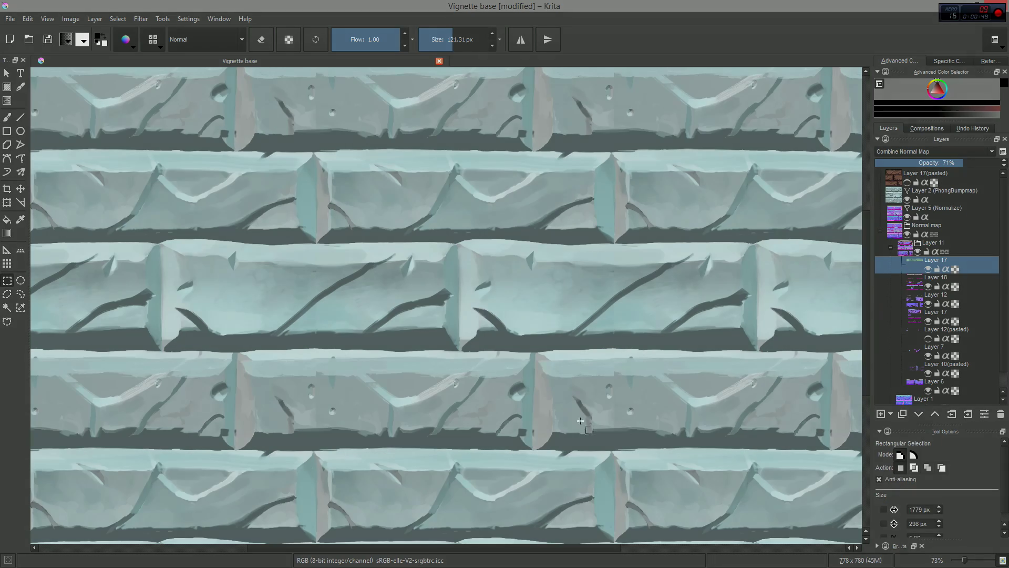
- Paint yellow normals on the rock's upper right edge and dark green normals along its left edges with a 42.88 px brush
mouse_move(431, 221)
left_mouse_down()
mouse_move(542, 218)
mouse_move(524, 221)
mouse_move(442, 161)
mouse_move(509, 213)
mouse_move(658, 250)
mouse_move(650, 263)
left_mouse_up()
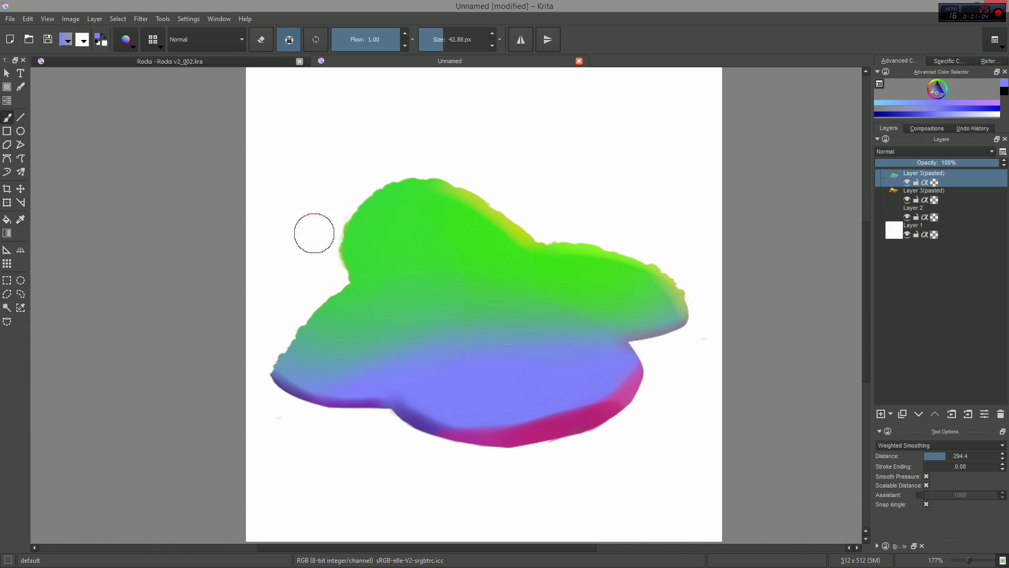
mouse_move(314, 227)
left_mouse_down()
mouse_move(341, 282)
mouse_move(338, 227)
mouse_move(345, 275)
mouse_move(288, 290)
mouse_move(273, 362)
mouse_move(299, 305)
mouse_move(277, 405)
left_mouse_up()
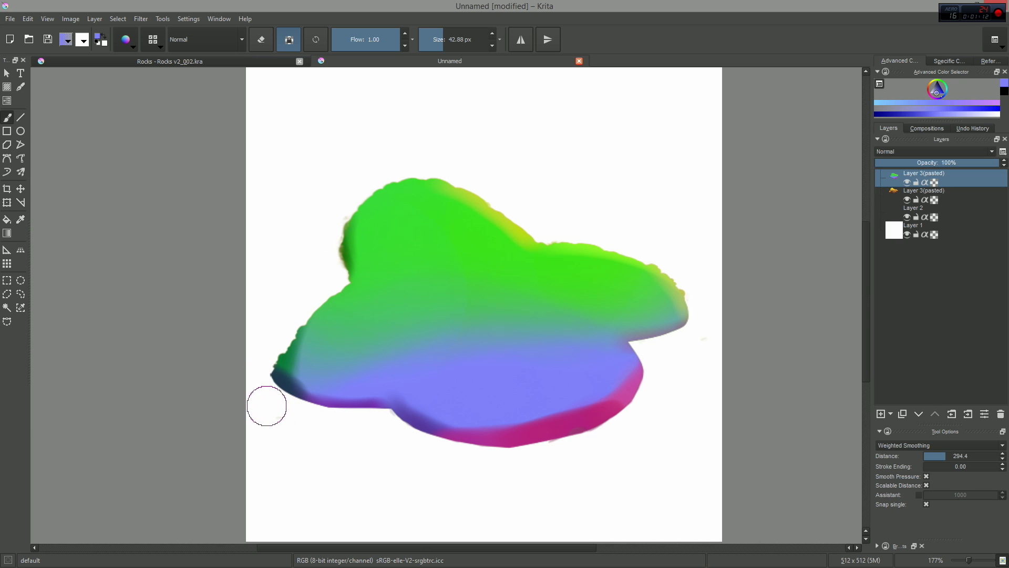
key("ctrl+z")
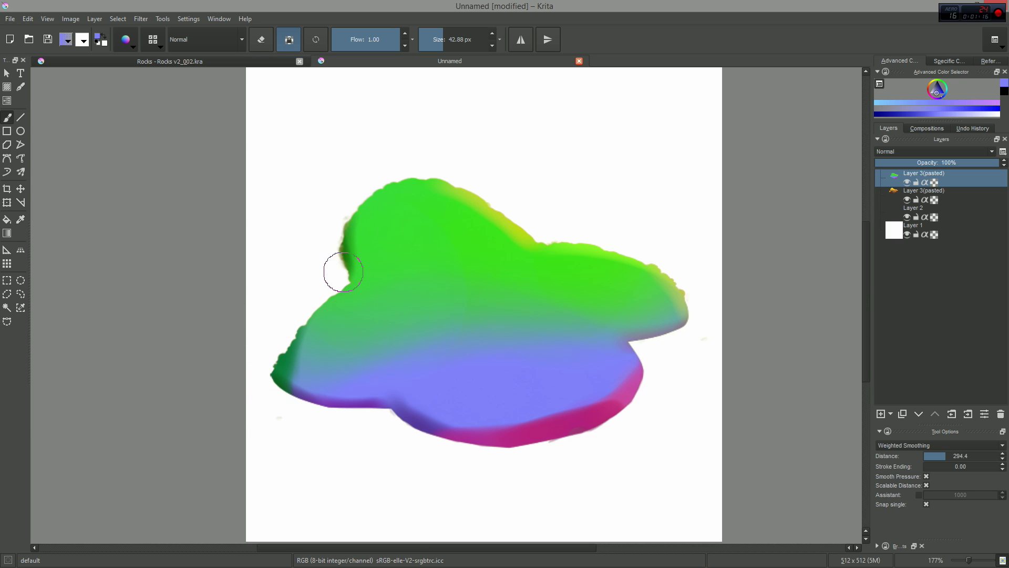
mouse_move(351, 279)
left_mouse_down()
mouse_move(336, 279)
mouse_move(305, 310)
left_mouse_up()
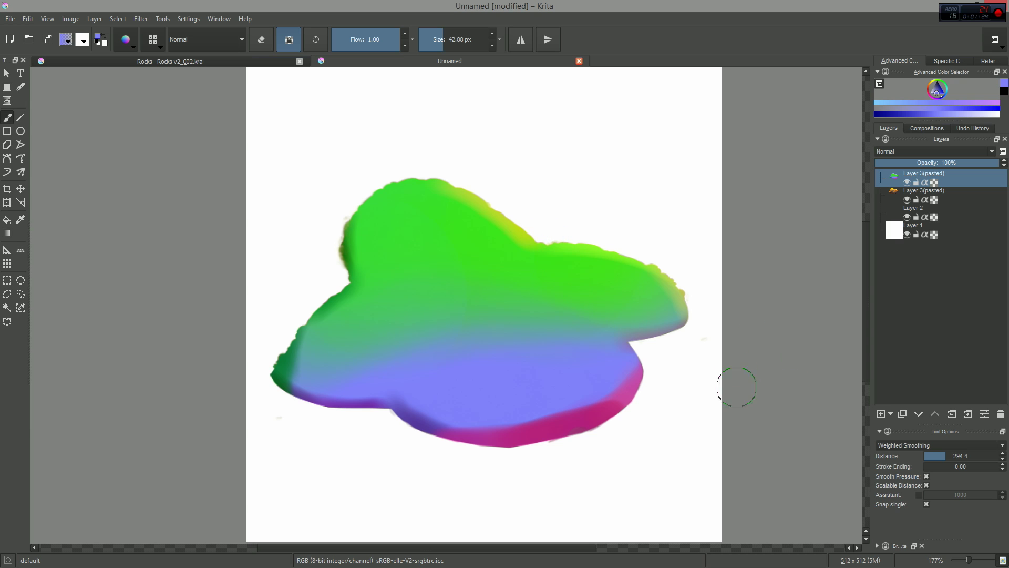
- Draw a freehand selection around the rock's lower left lobe, following the crease with the main body
key("l")
left_click_drag(345, 276, 359, 293)
left_click_drag(329, 456, 346, 277)
left_click_drag(427, 317, 434, 296)
key("t")
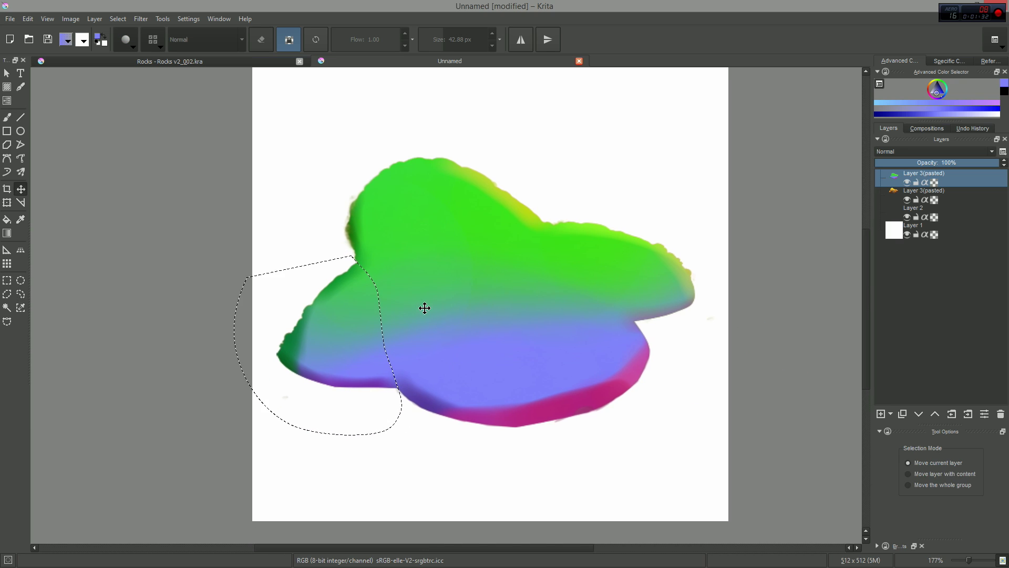
- Add a new layer and paint a soft yellowish gradient along the selection's inner right edge with a 161.69 px brush
key("b")
left_click_drag(367, 272, 426, 271)
left_click_drag(410, 247, 438, 390)
key("ctrl+z")
key("Insert")
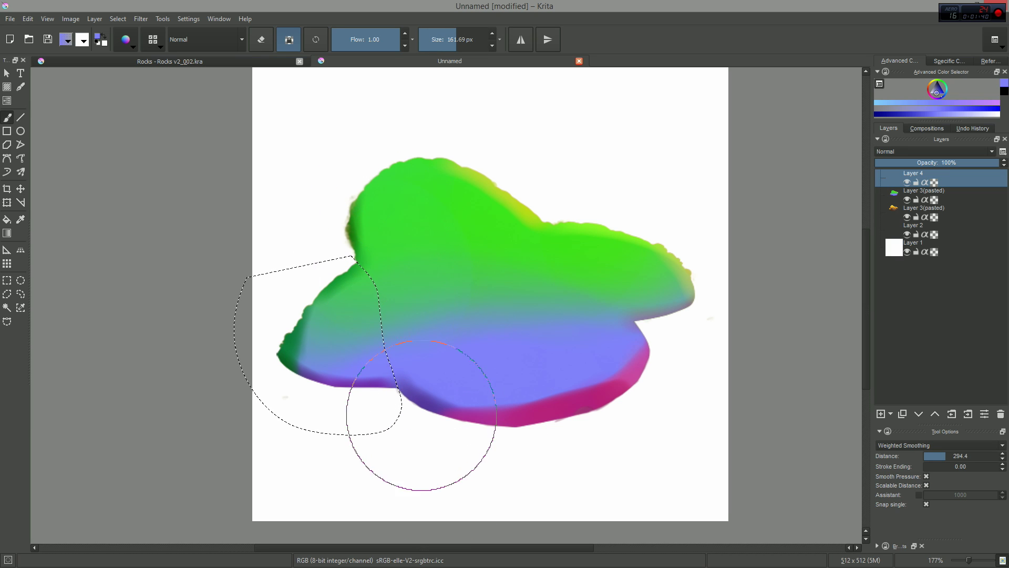
mouse_move(394, 248)
left_mouse_down()
mouse_move(436, 444)
mouse_move(413, 291)
mouse_move(430, 374)
left_mouse_up()
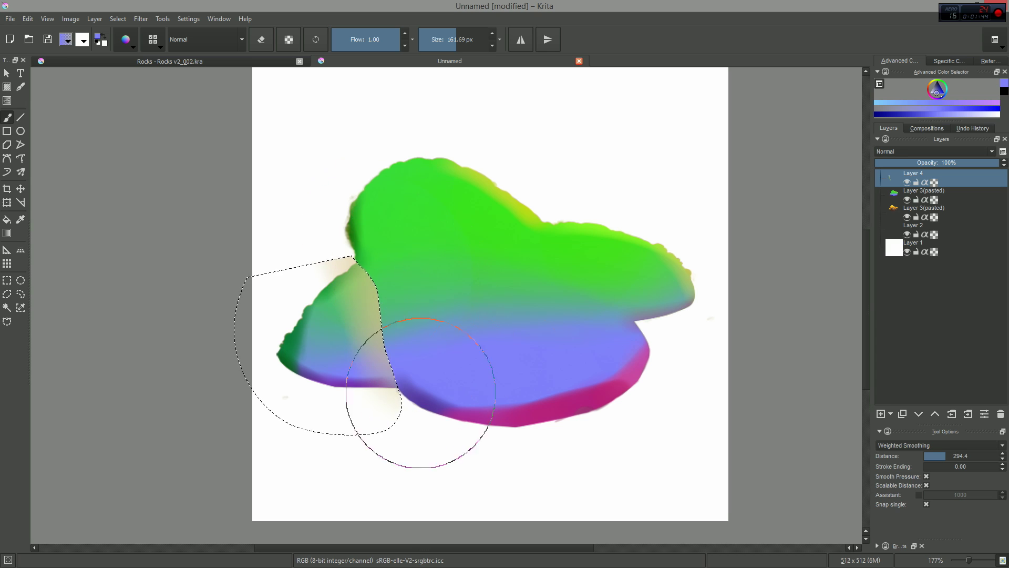
- Draw a freehand selection around the rock's right lobe, following the crease with the main body
left_click(919, 202)
left_click(938, 180)
key("l")
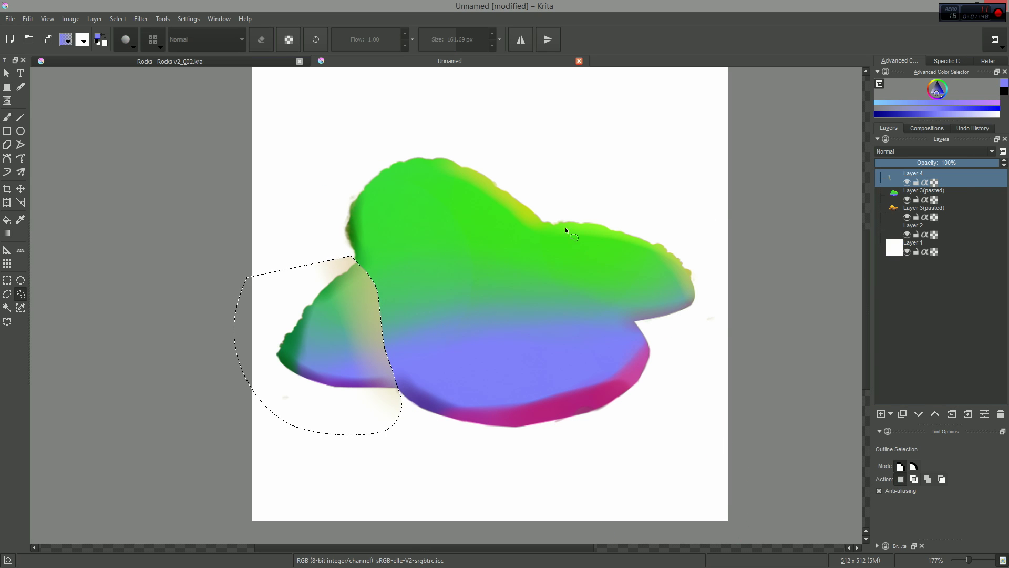
mouse_move(541, 217)
left_mouse_down()
mouse_move(645, 331)
mouse_move(712, 156)
left_mouse_up()
- Paint a soft dark green gradient on Layer 4 along the selection's inner crease edge with a 161.69 px brush
key("b")
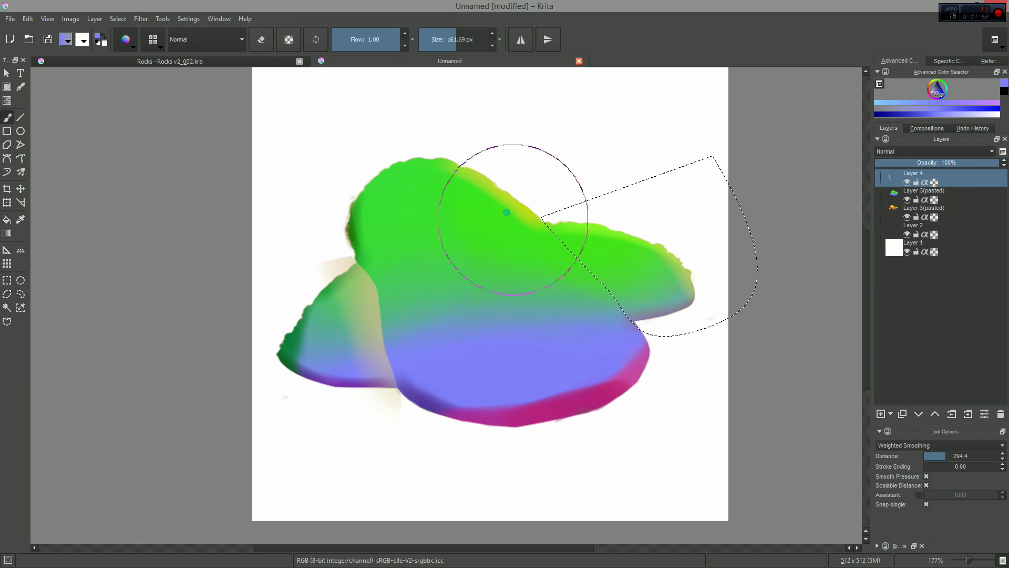
mouse_move(521, 225)
left_mouse_down()
mouse_move(587, 307)
mouse_move(599, 340)
left_mouse_up()
key("ctrl+z")
left_click_drag(528, 251, 637, 405)
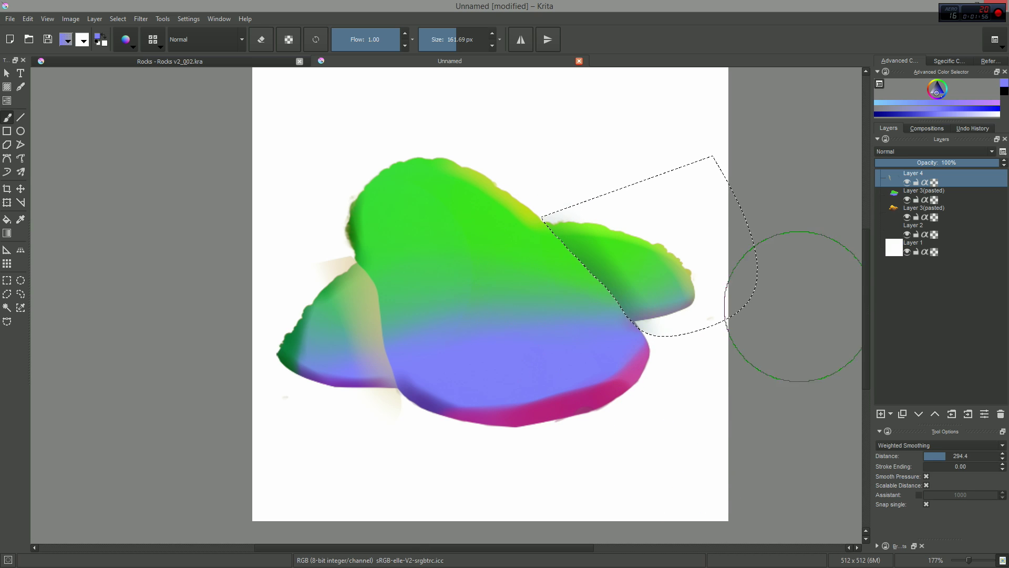
- Clear the selection and set Layer 4's blending mode to Combine Normal Map
key("ctrl+shift+a")
left_click(933, 151)
left_click(935, 338)
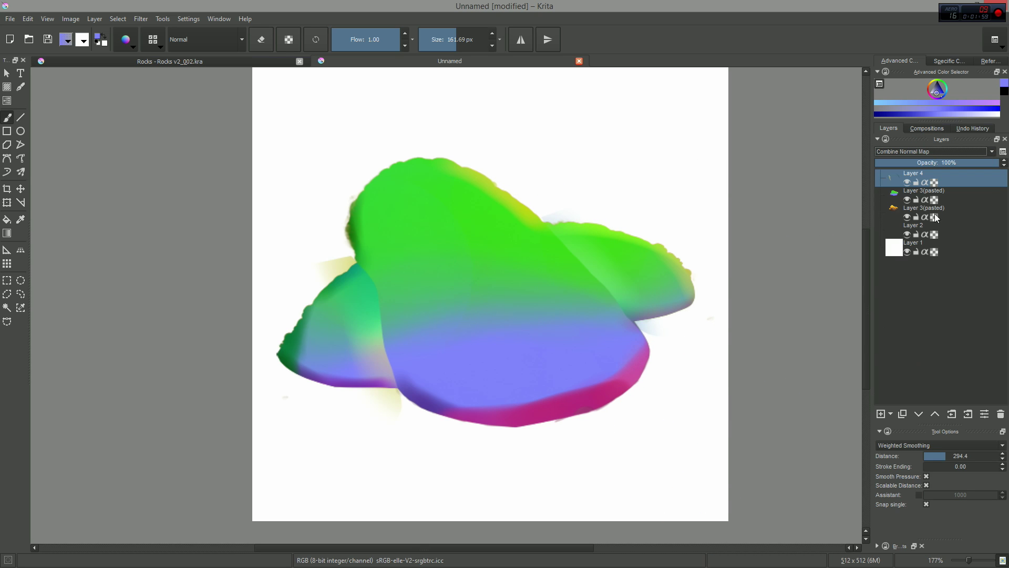
- Add a PhongBumpmap filter layer above the rock layers, using the normal map, with ambient reflectivity 0.47
right_click(955, 195)
left_click(932, 265)
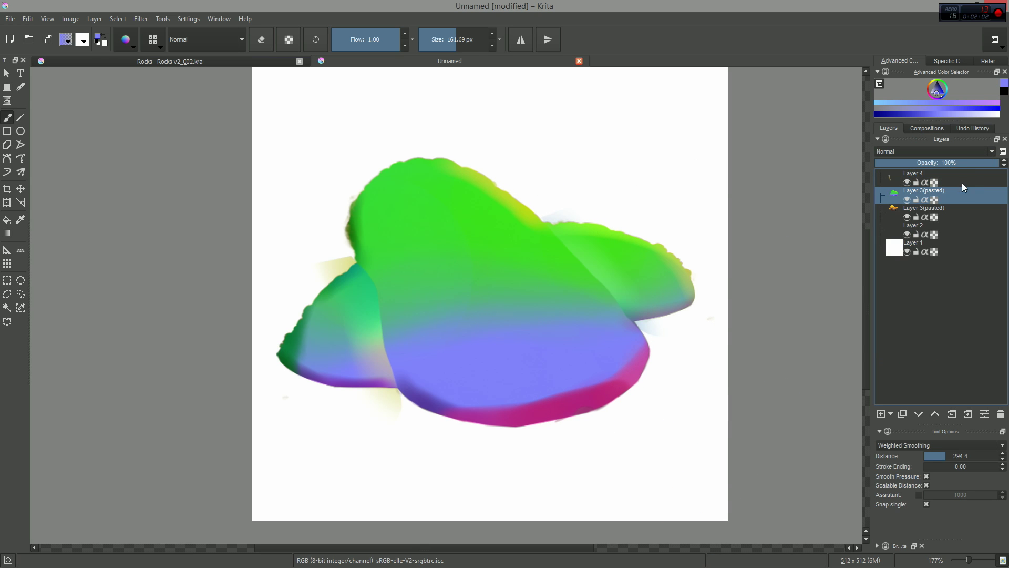
left_click(891, 415)
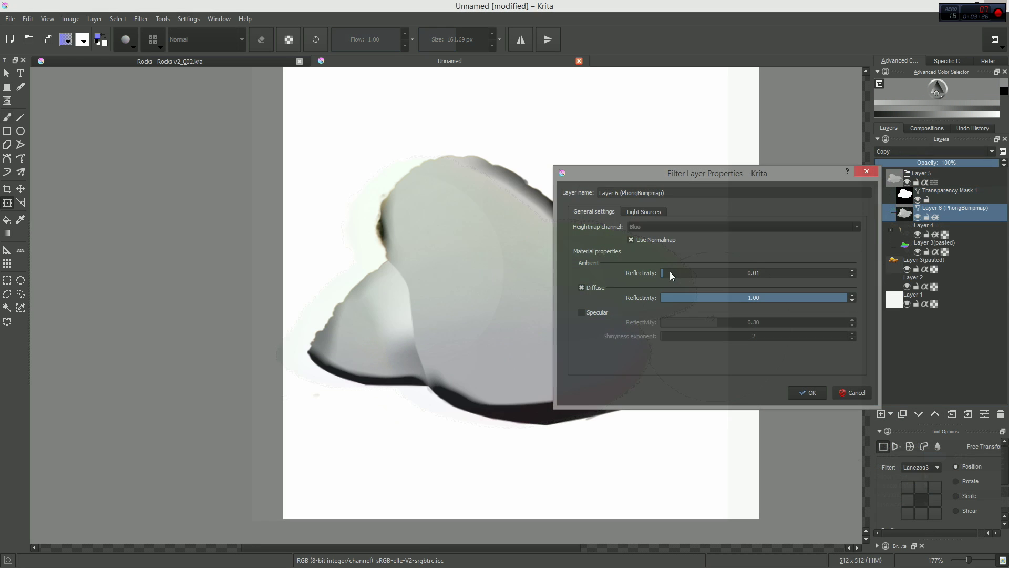
left_click_drag(671, 273, 748, 274)
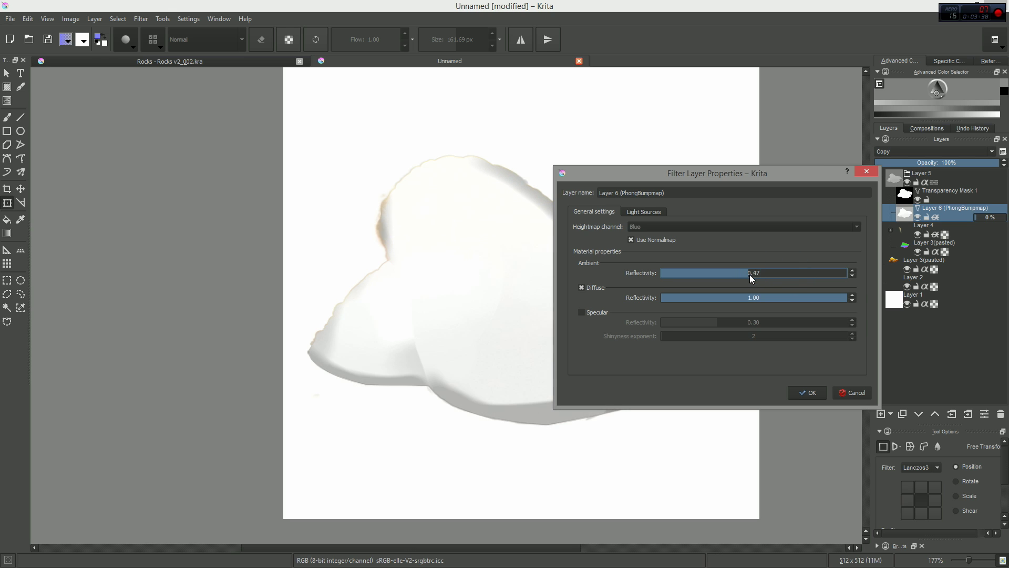
left_click(807, 392)
left_click(912, 151)
left_click(891, 227)
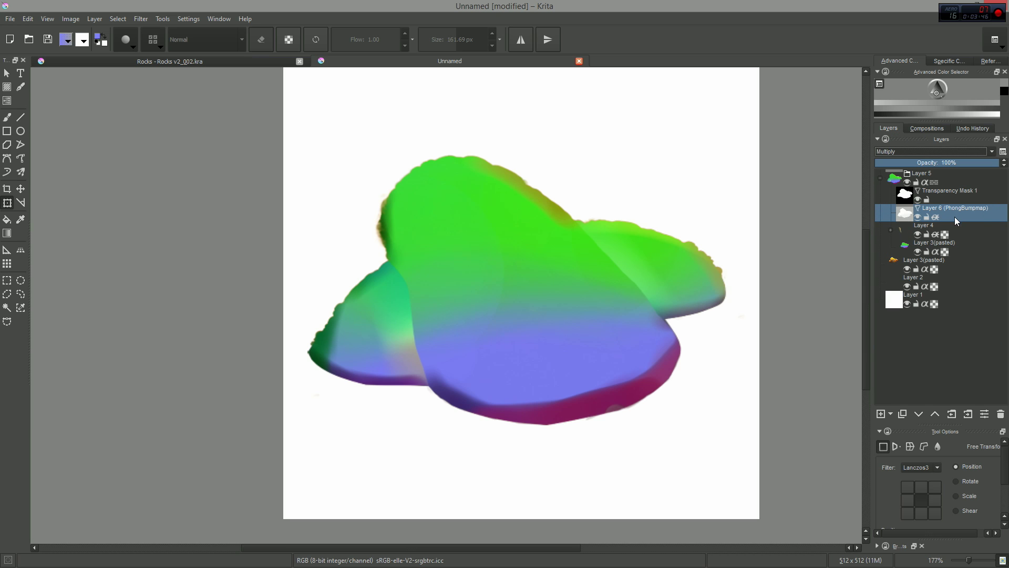
key("ctrl+z")
- Set the blending mode of the group holding the rock layers and PhongBumpmap filter to Multiply
left_click(951, 178)
left_click(910, 151)
left_click(900, 227)
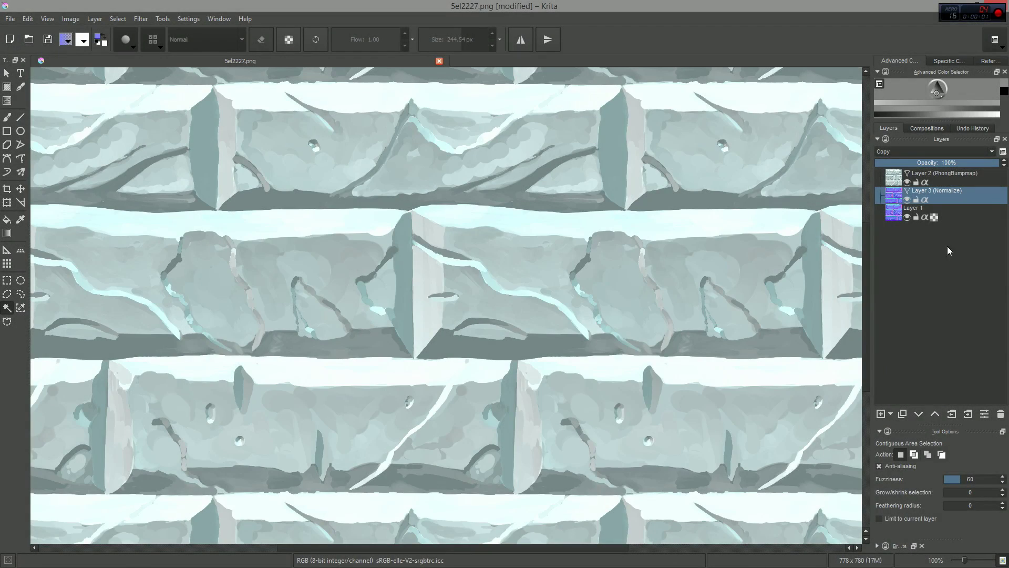
- Add a new paint layer directly above Layer 1 in 5el2227.png and activate the Freehand Brush
left_click(961, 217)
key("Insert")
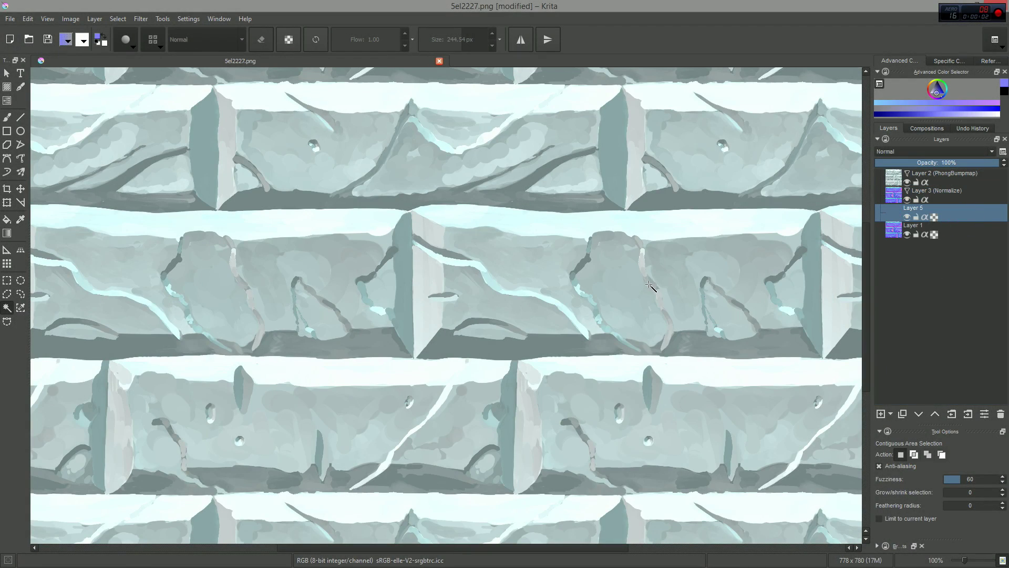
key("b")
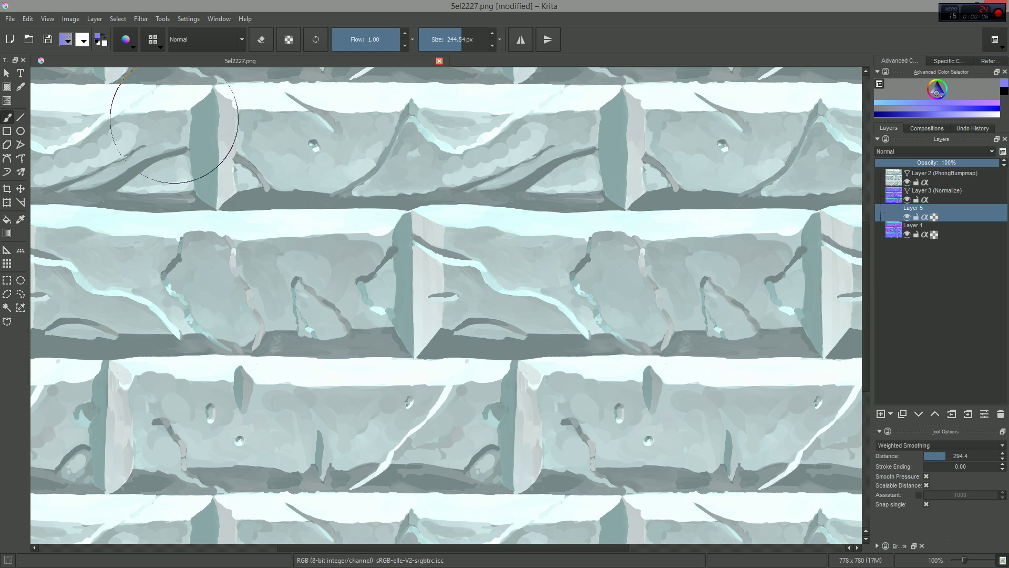
- Set the Tangent Normal brush's horizontal and vertical fade to 0.05 and test it with a scratchpad stroke
left_click(130, 45)
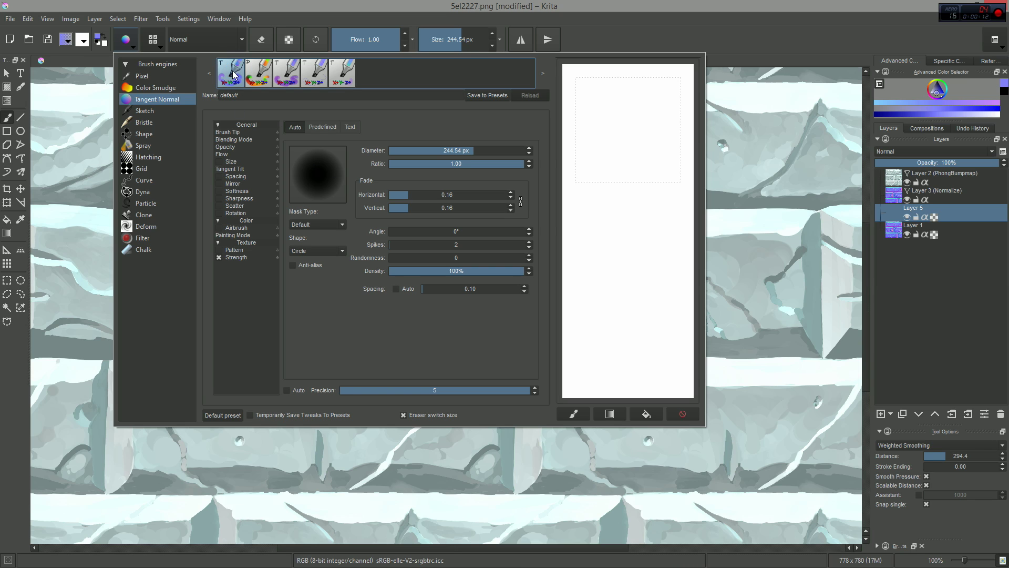
left_click(520, 203)
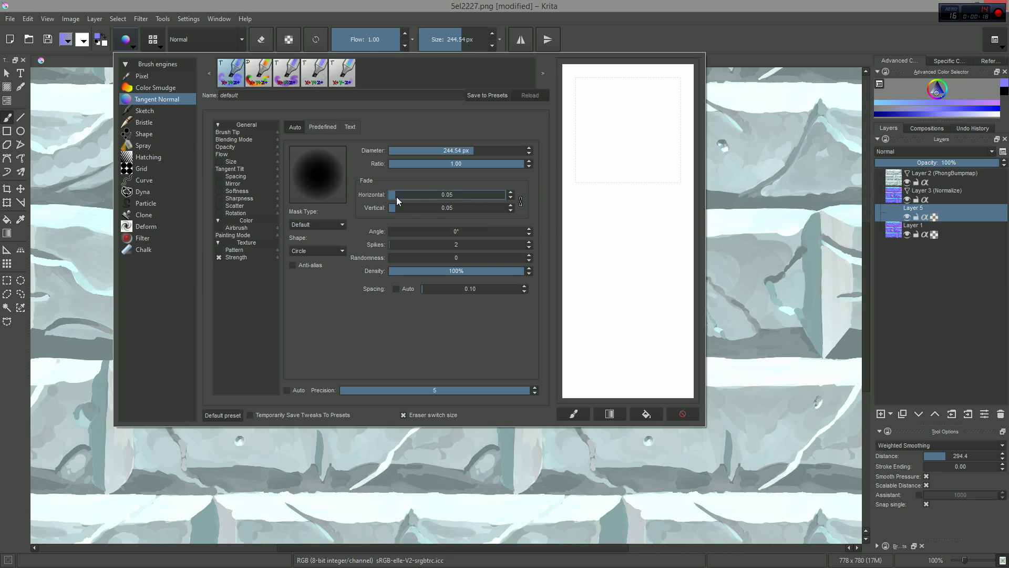
mouse_move(608, 180)
left_mouse_down()
mouse_move(603, 139)
mouse_move(615, 200)
left_mouse_up()
left_click(682, 414)
left_click(126, 41)
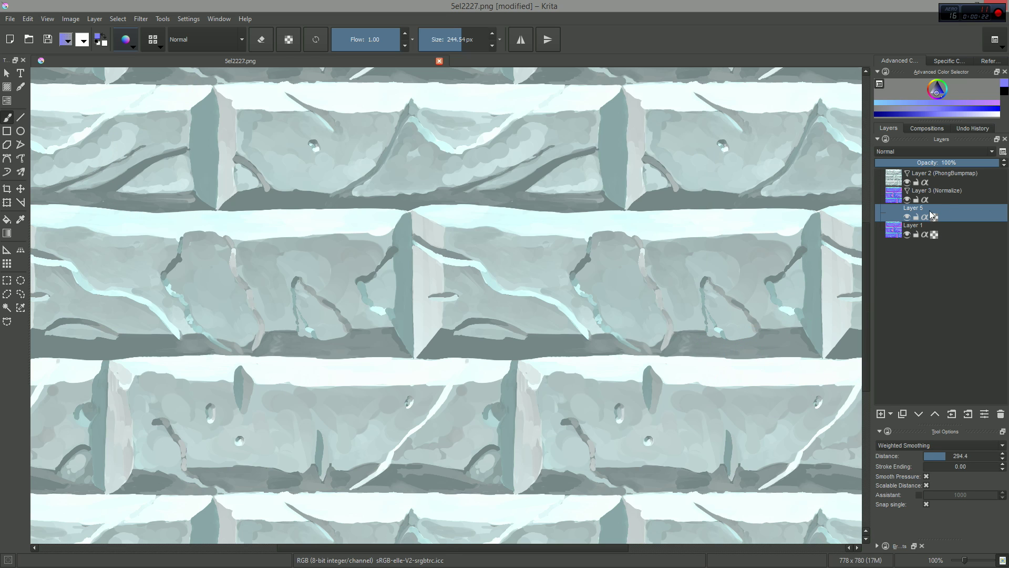
- Set the new layer's blending mode to Combine Normal Map
left_click(934, 151)
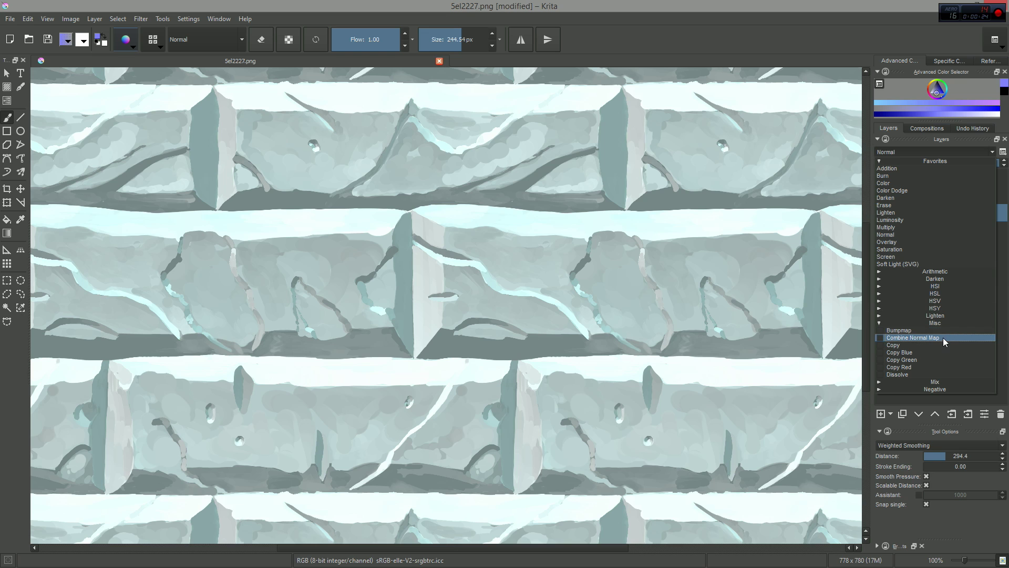
left_click(943, 323)
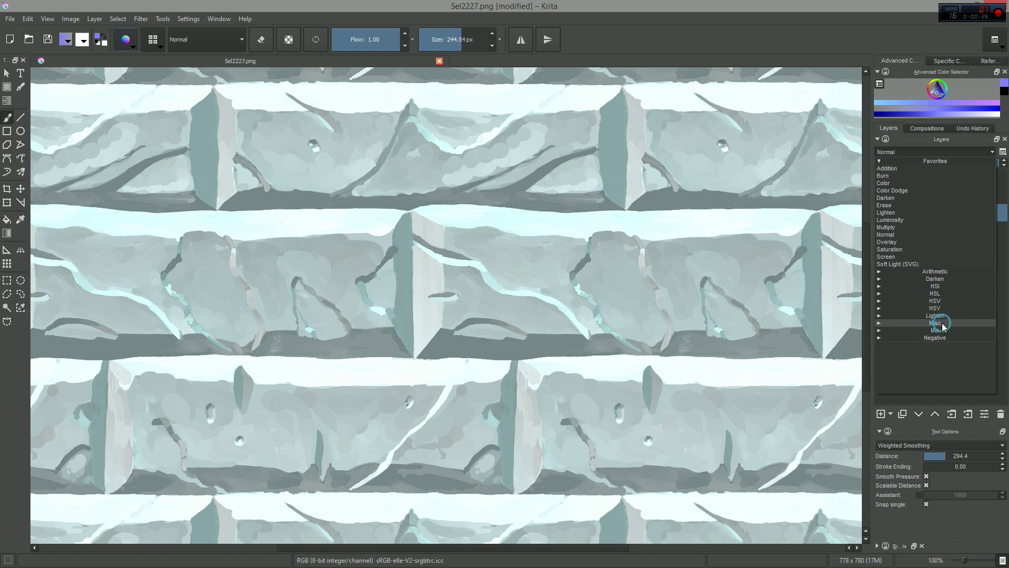
left_click(917, 338)
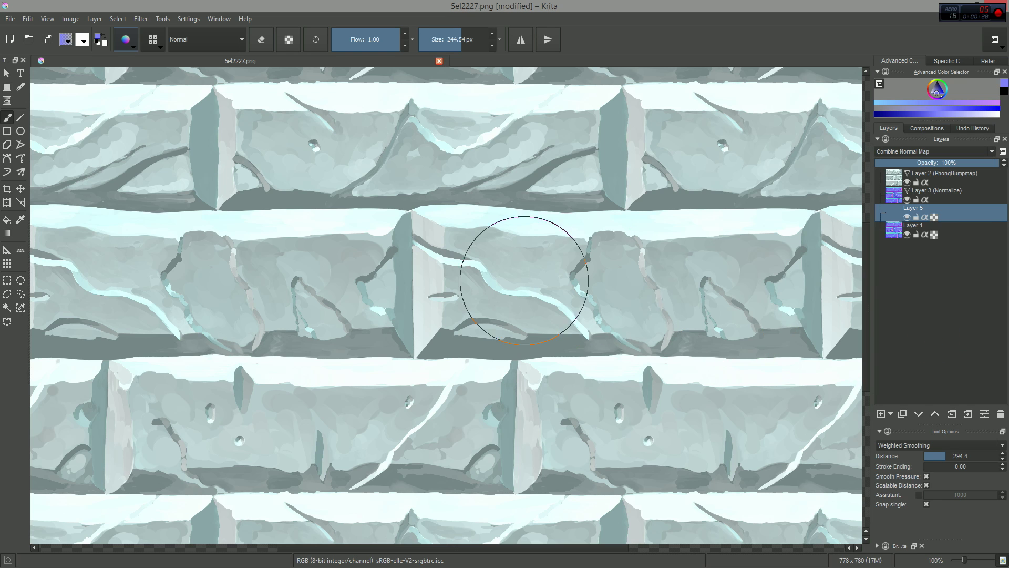
- Paint a broad dark shading stroke across the upper face of the middle brick row with the 244.54 px brush
mouse_move(219, 264)
left_mouse_down()
mouse_move(232, 282)
mouse_move(616, 260)
left_mouse_up()
key("ctrl+z")
mouse_move(156, 268)
left_mouse_down()
mouse_move(491, 268)
mouse_move(552, 265)
mouse_move(578, 253)
left_mouse_up()
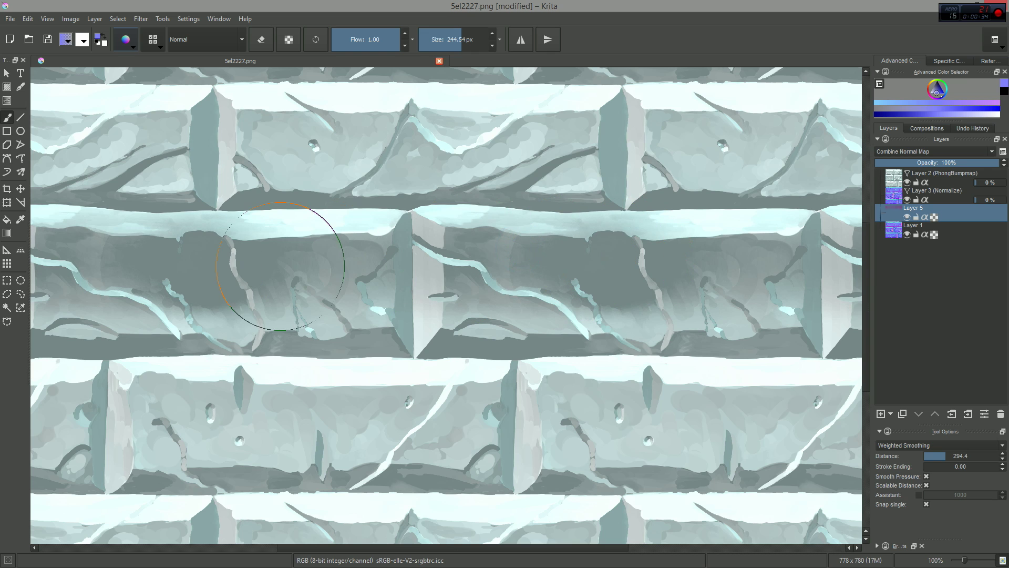
- Add another broad shading stroke across the middle brick row and reduce the layer's opacity to 29%
left_click_drag(961, 163, 936, 162)
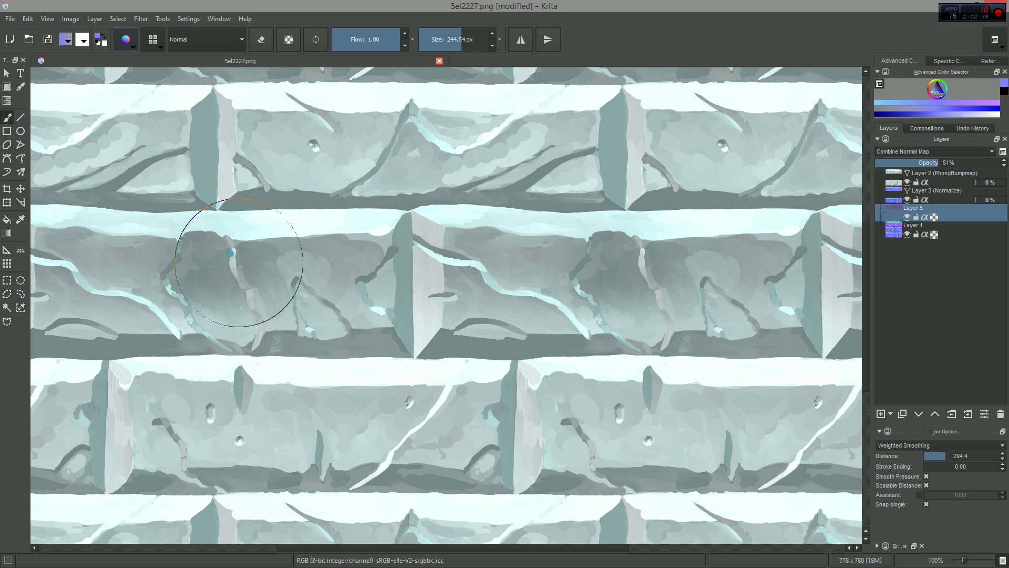
left_click_drag(240, 265, 462, 263)
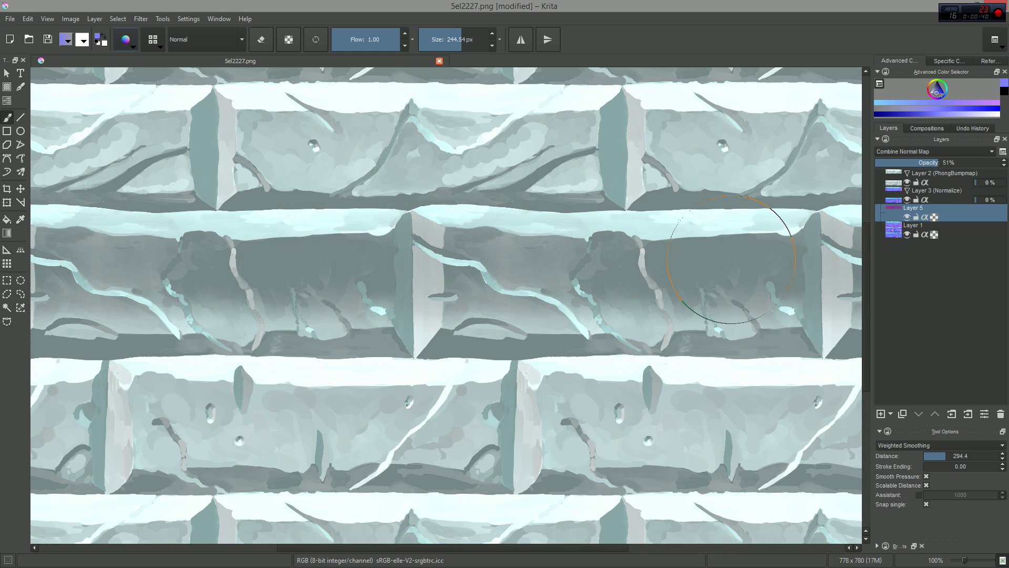
left_click(929, 162)
left_click_drag(918, 164, 910, 165)
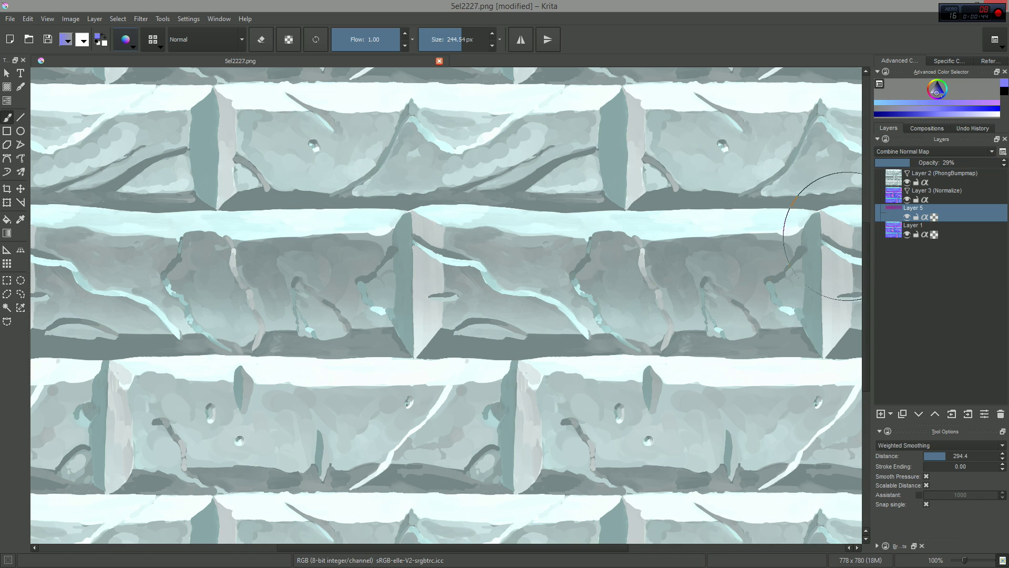
- Erase the shading from the top bevel of the middle brick row with a 96.54 px eraser brush
key("e")
key("[")
key("[")
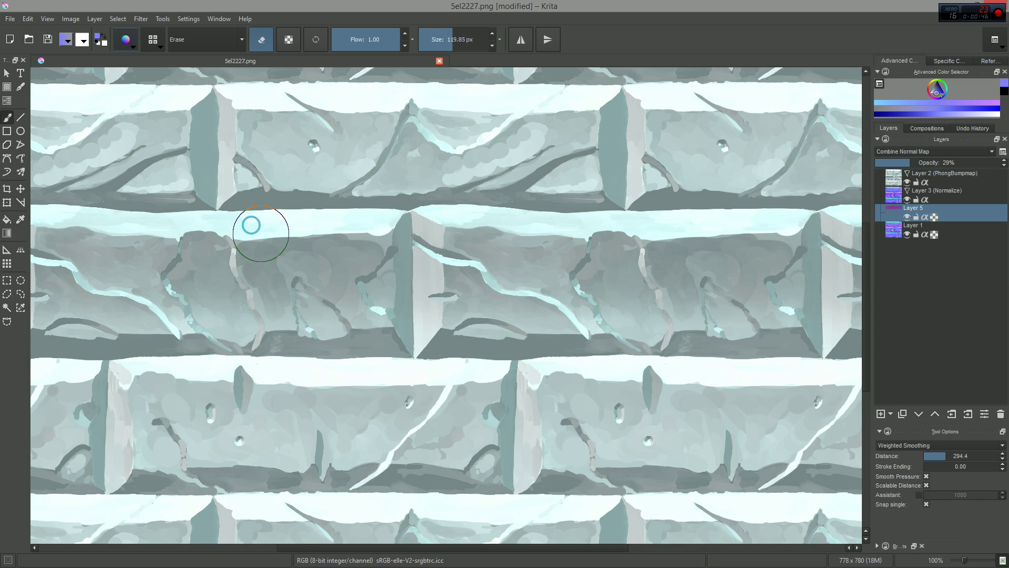
key("[")
mouse_move(213, 229)
left_mouse_down()
mouse_move(438, 209)
mouse_move(823, 209)
left_mouse_up()
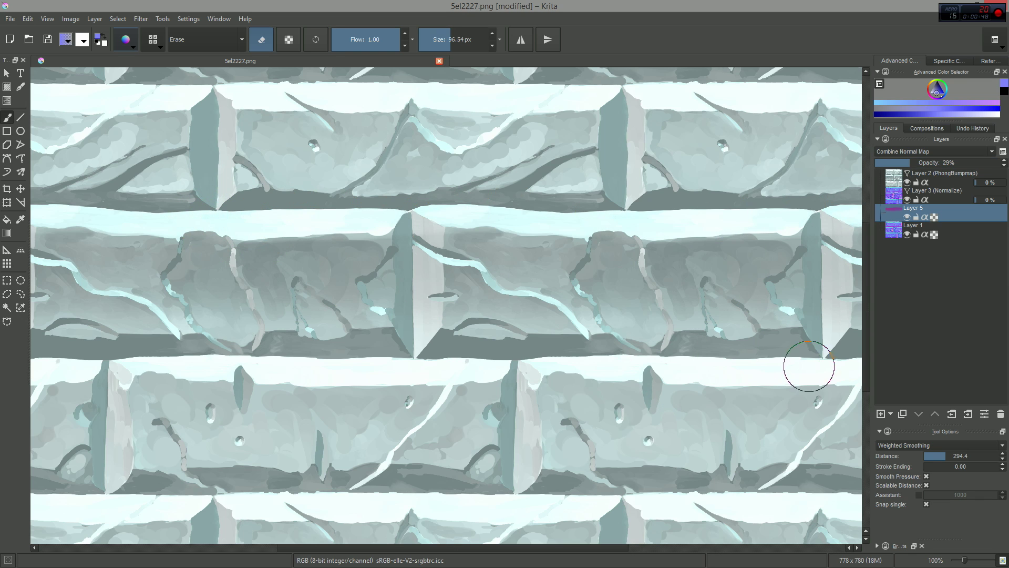
- Add a new layer above the brick shading layer and load another Tangent Normal brush preset at 64 px
left_click_drag(696, 367, 691, 340)
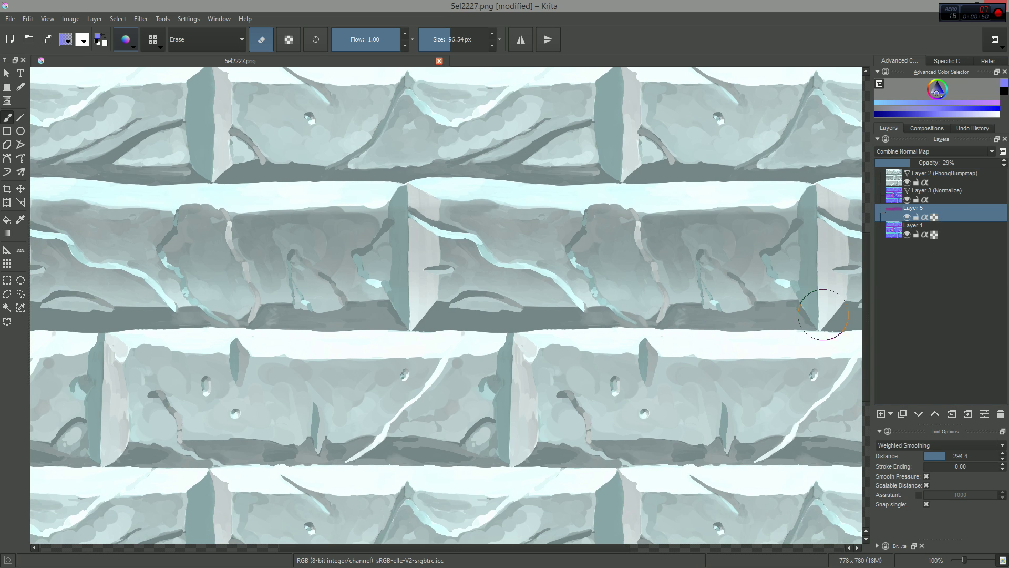
key("Insert")
key("l")
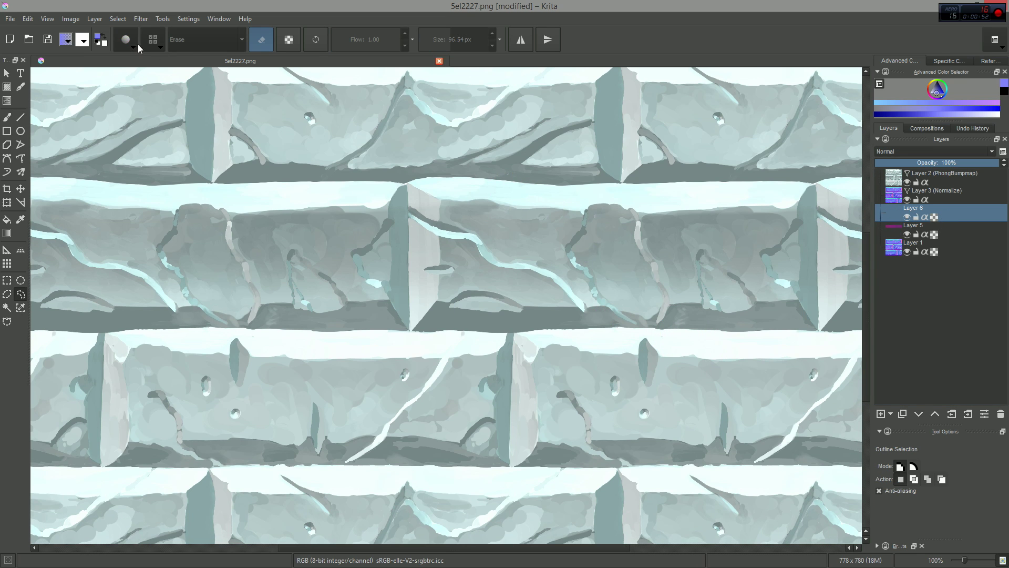
key("b")
left_click(126, 39)
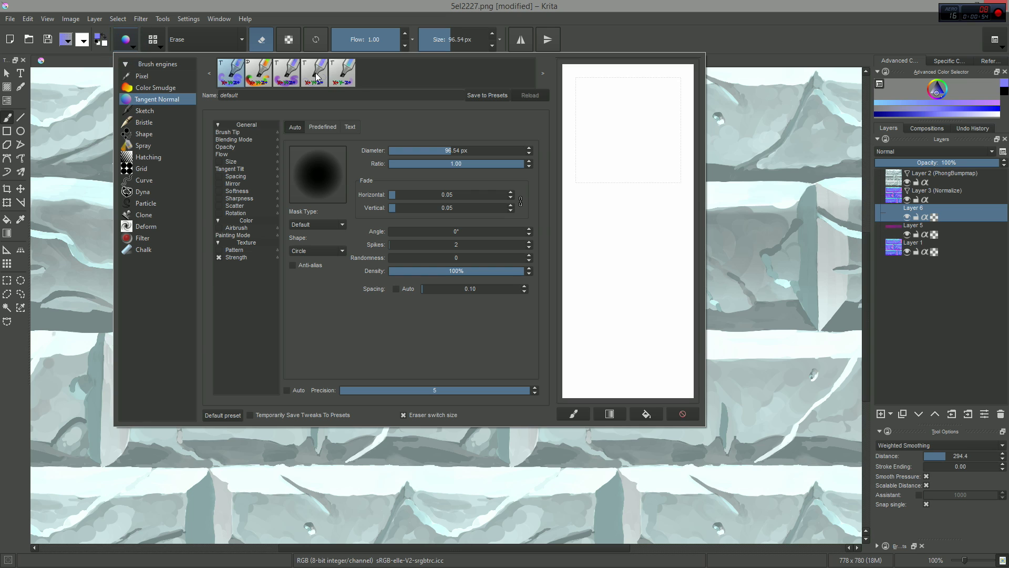
left_click(290, 79)
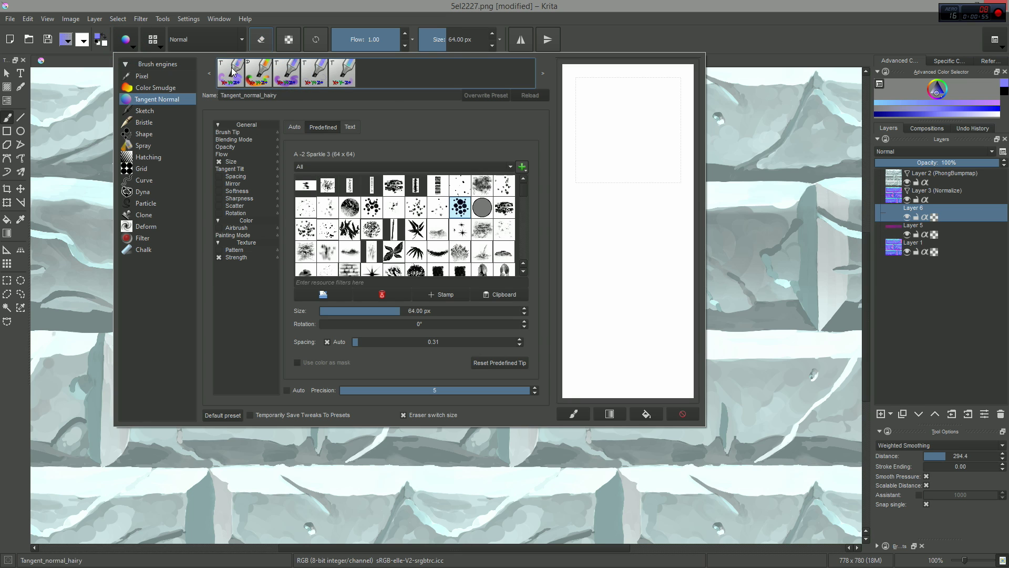
left_click(284, 72)
left_click(738, 241)
key("l")
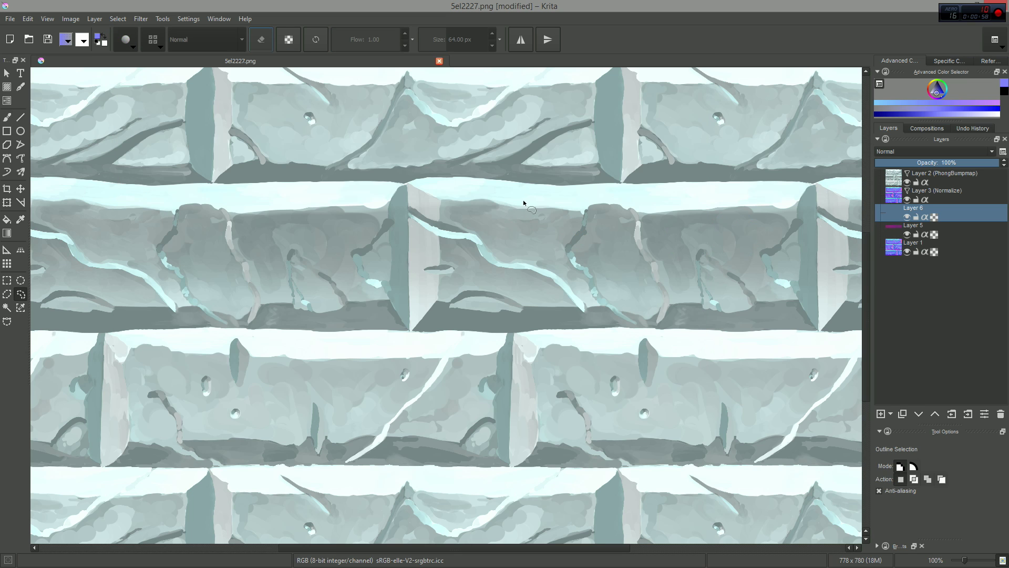
key("b")
mouse_move(514, 200)
left_mouse_down()
mouse_move(523, 209)
mouse_move(576, 198)
mouse_move(552, 218)
mouse_move(584, 173)
left_mouse_up()
key("e")
key("ctrl+z")
key("ctrl+z")
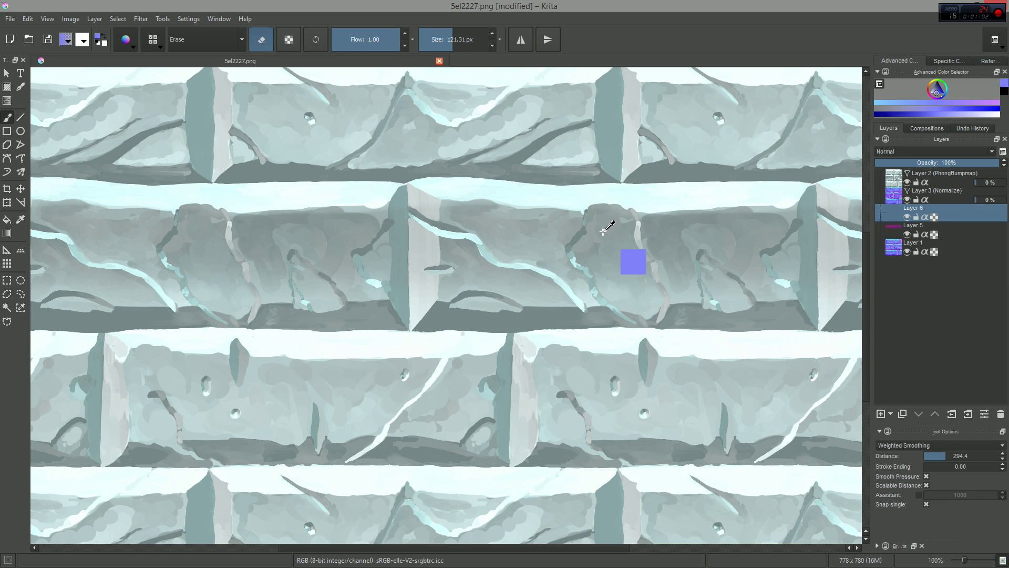
- Outline a small chip on the middle brick row's upper edge with a freehand selection and paint it dark
key("l")
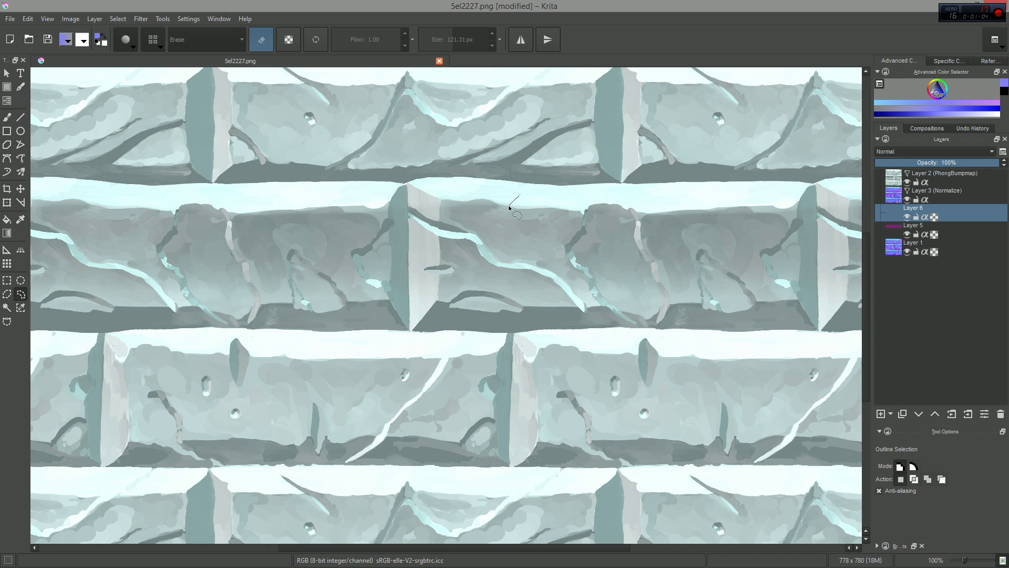
key("b")
mouse_move(509, 218)
left_mouse_down()
mouse_move(520, 197)
mouse_move(510, 197)
mouse_move(516, 209)
left_mouse_up()
key("e")
key("ctrl+shift+s")
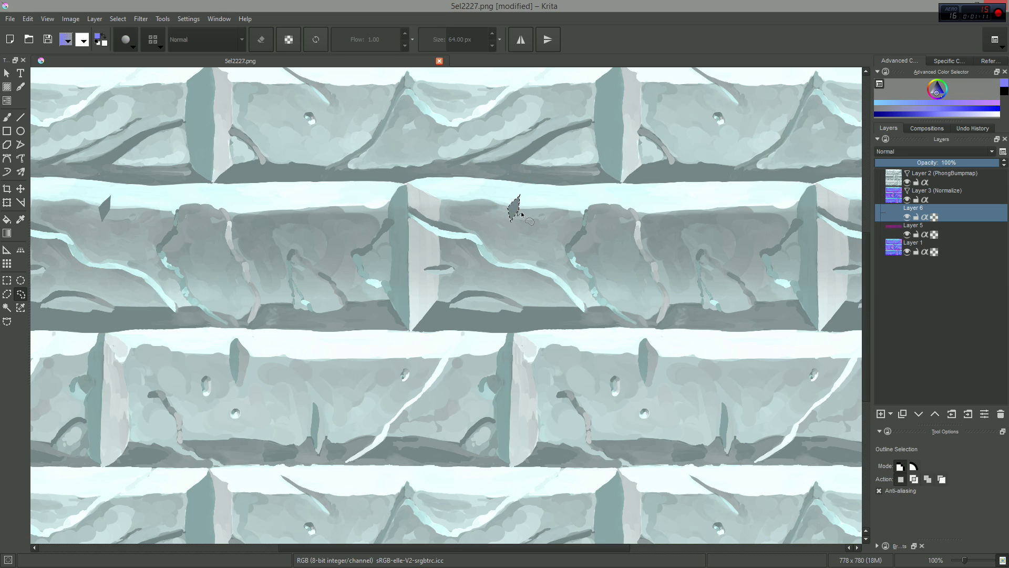
key("b")
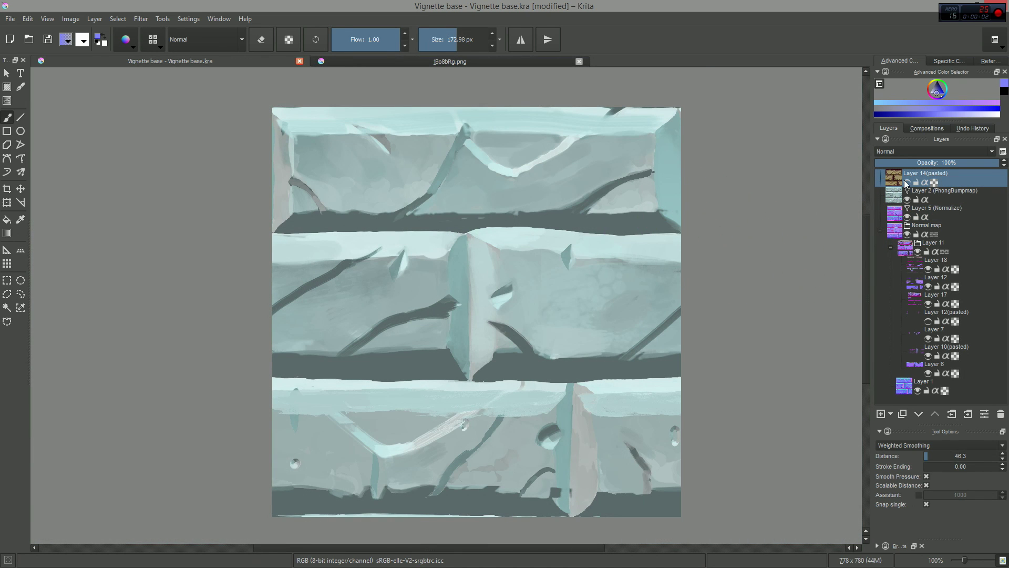
- Add a layer above Layer 18 in Vignette base.kra, and try and undo a broad stroke across the middle brick row
left_click(941, 263)
key("Insert")
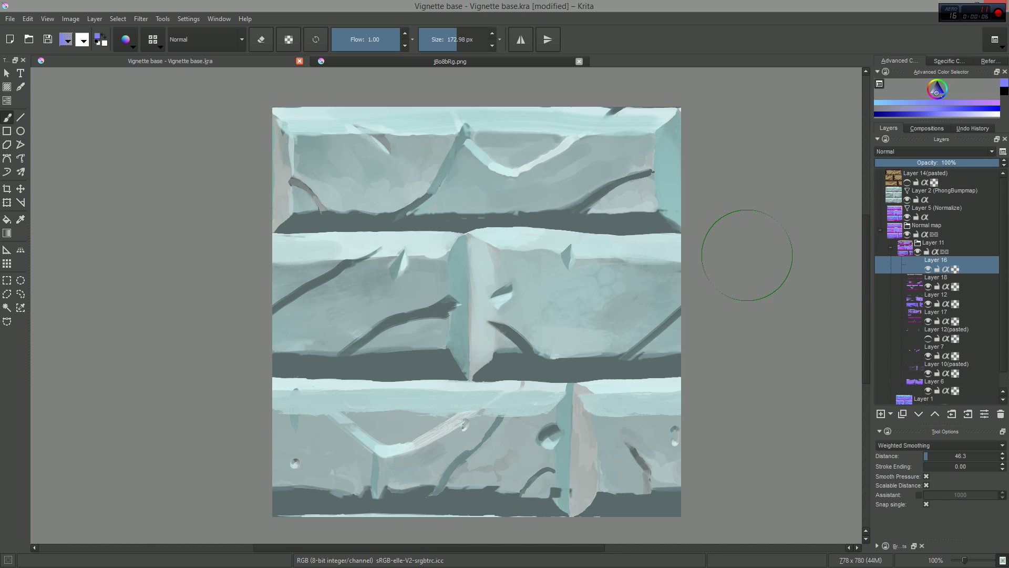
mouse_move(371, 319)
left_mouse_down()
mouse_move(606, 329)
mouse_move(335, 305)
mouse_move(678, 292)
left_mouse_up()
key("ctrl+z")
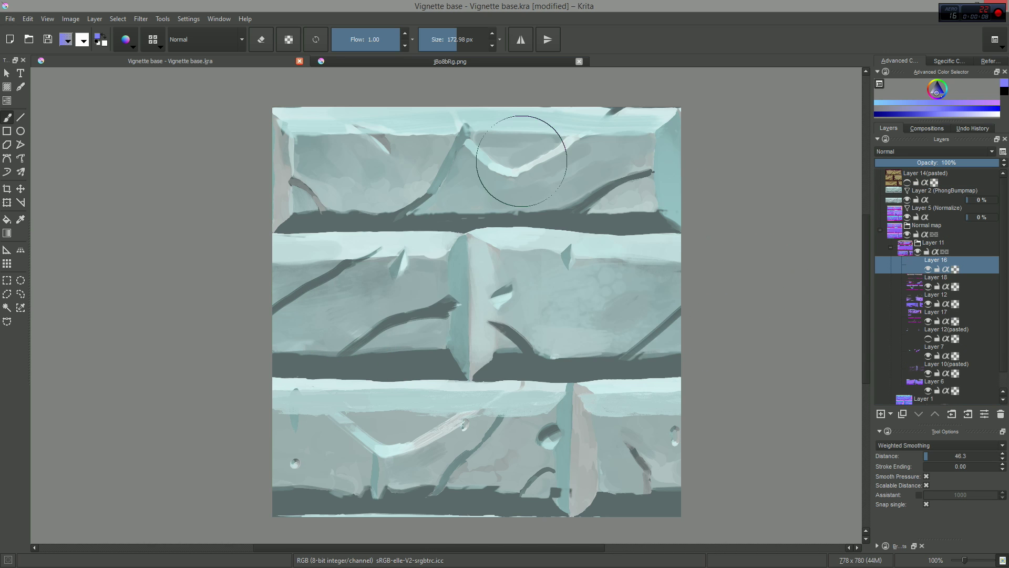
- Compare with jBo8bRg.png, toggling the top layer's visibility, and return to Vignette base.kra
key("ctrl+Tab")
left_click(907, 181)
left_click(906, 182)
key("ctrl+Tab")
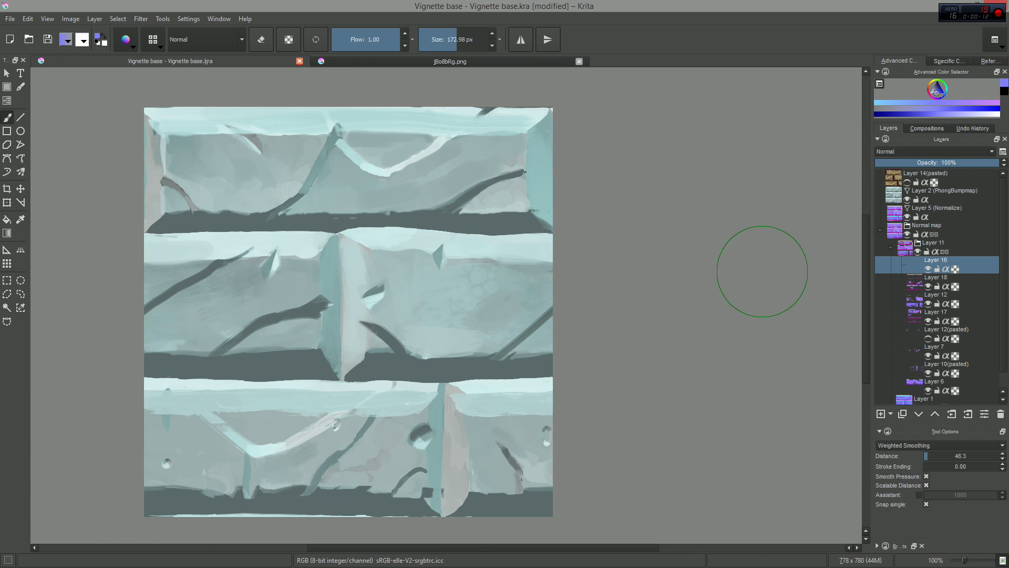
- Show Layer 14(pasted), build a contiguous-area selection of the middle brick row's stones on it, and return to Layer 16
left_click(906, 182)
left_click_drag(511, 258, 627, 262)
left_click(969, 173)
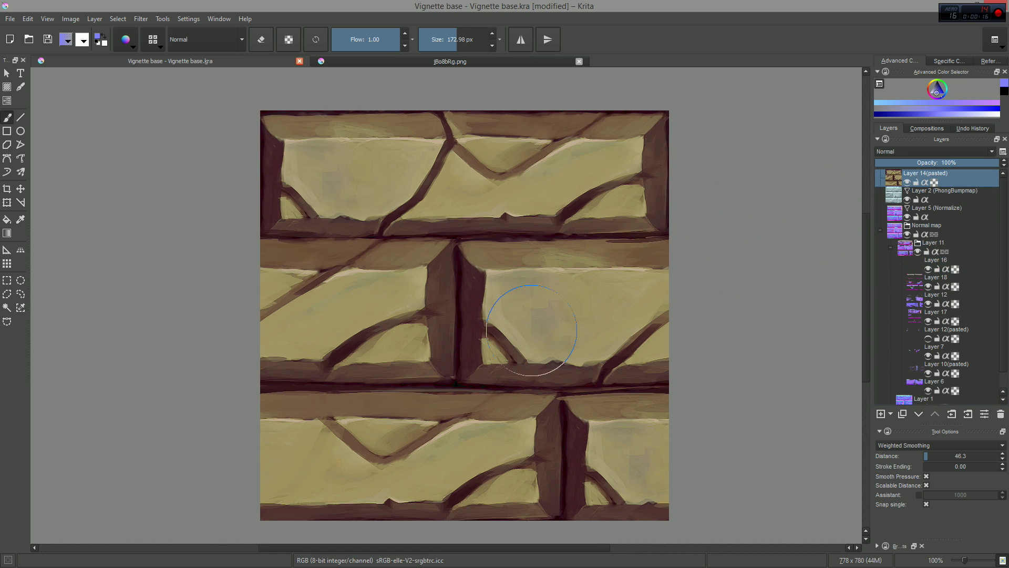
key("w")
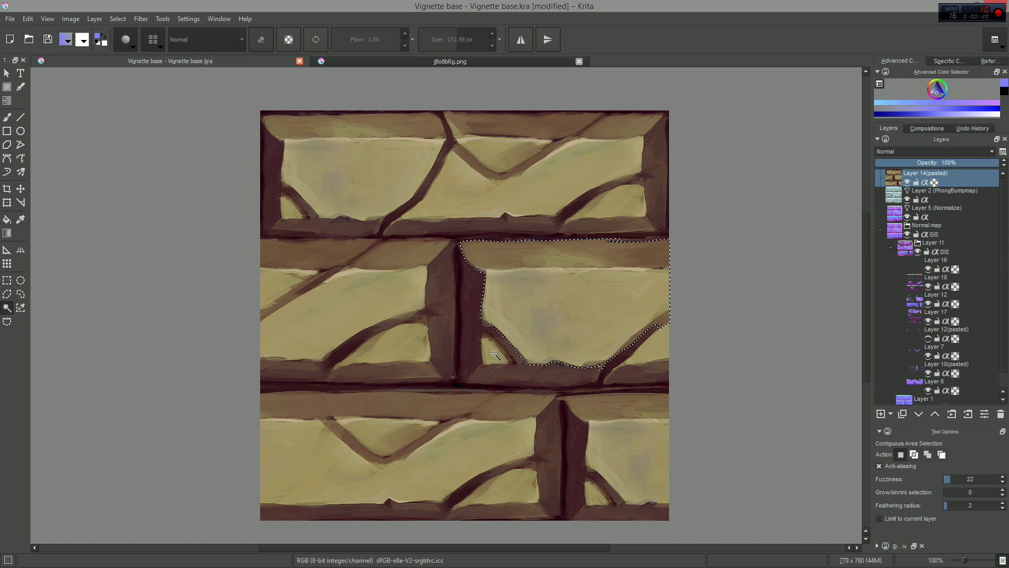
left_click(279, 289, "shift")
key("b")
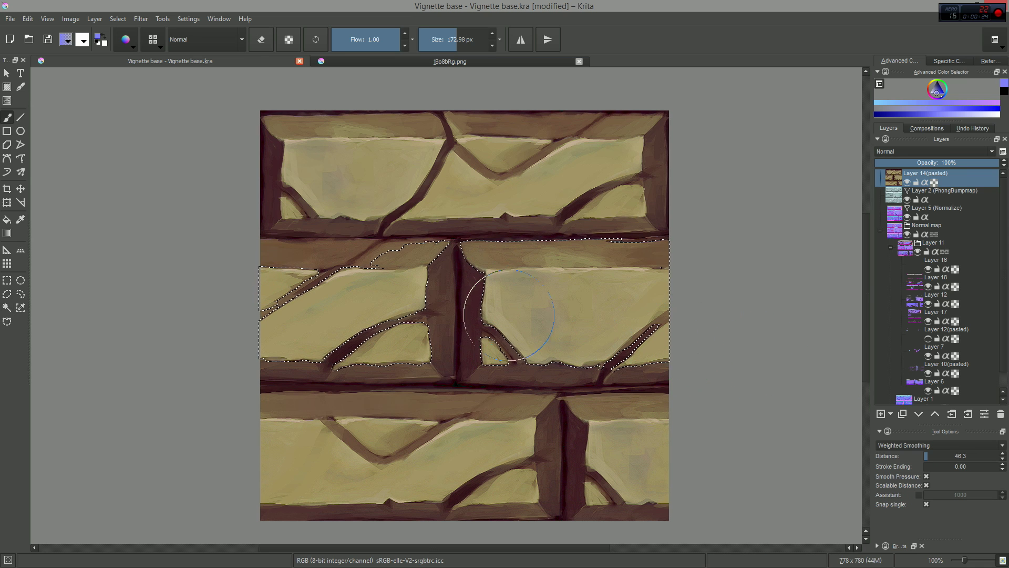
left_click(969, 267)
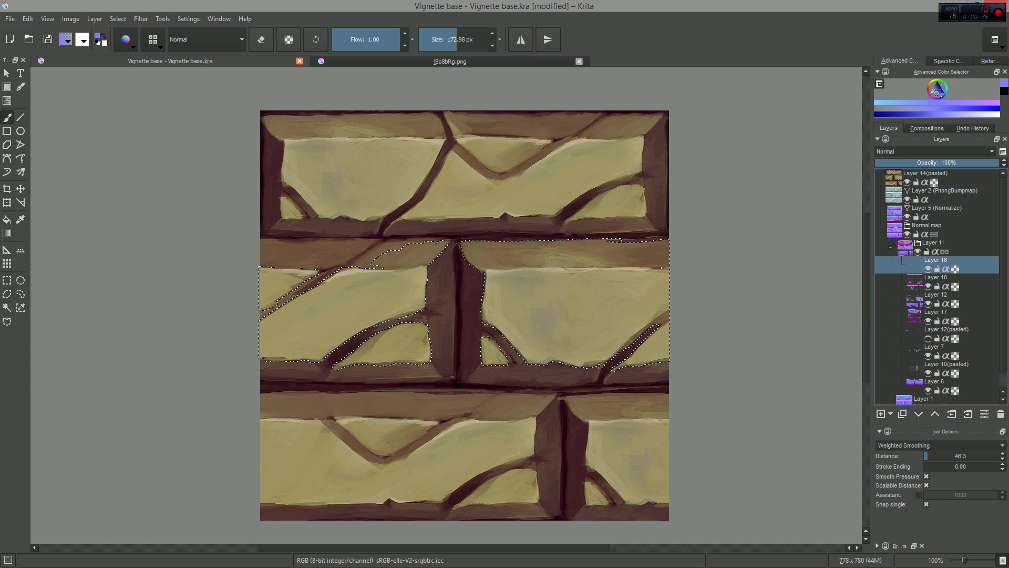
- Hide Layer 14(pasted), paint the selected middle-row brick faces on Layer 16 and clear the selection
left_click(907, 182)
mouse_move(313, 333)
left_mouse_down()
mouse_move(247, 315)
mouse_move(574, 315)
mouse_move(617, 311)
mouse_move(254, 309)
mouse_move(658, 301)
mouse_move(448, 319)
left_mouse_up()
key("ctrl+shift+a")
key("ctrl+j")
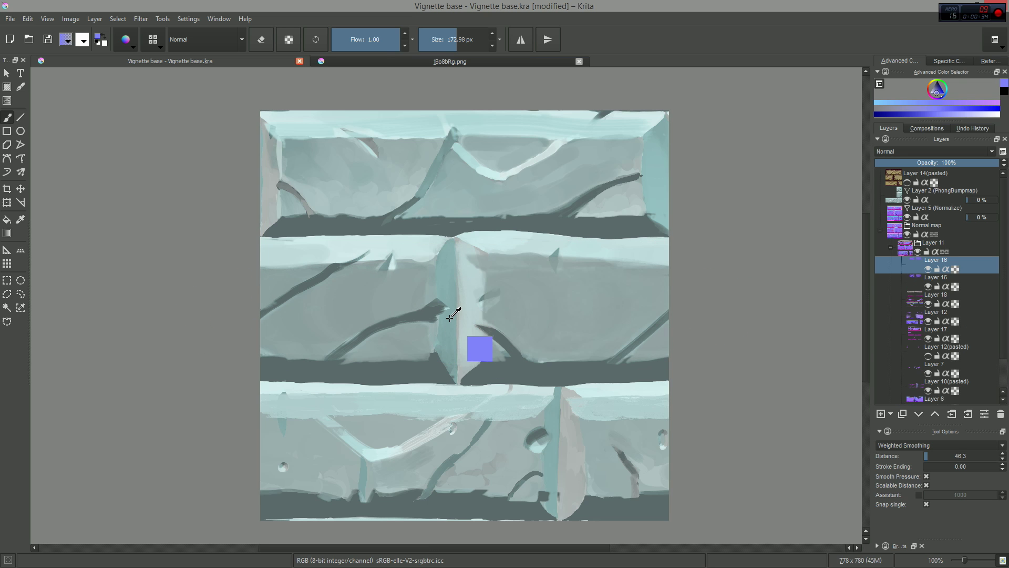
key("ctrl+z")
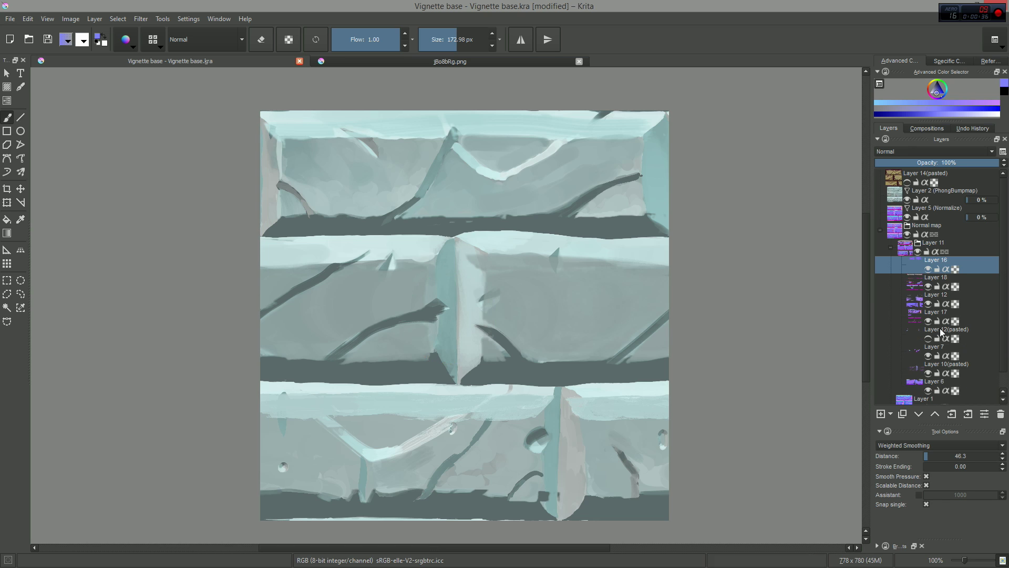
- Erase excess paint around the middle row's chips and edges on Layer 16, reducing the eraser to 75.77 px
key("e")
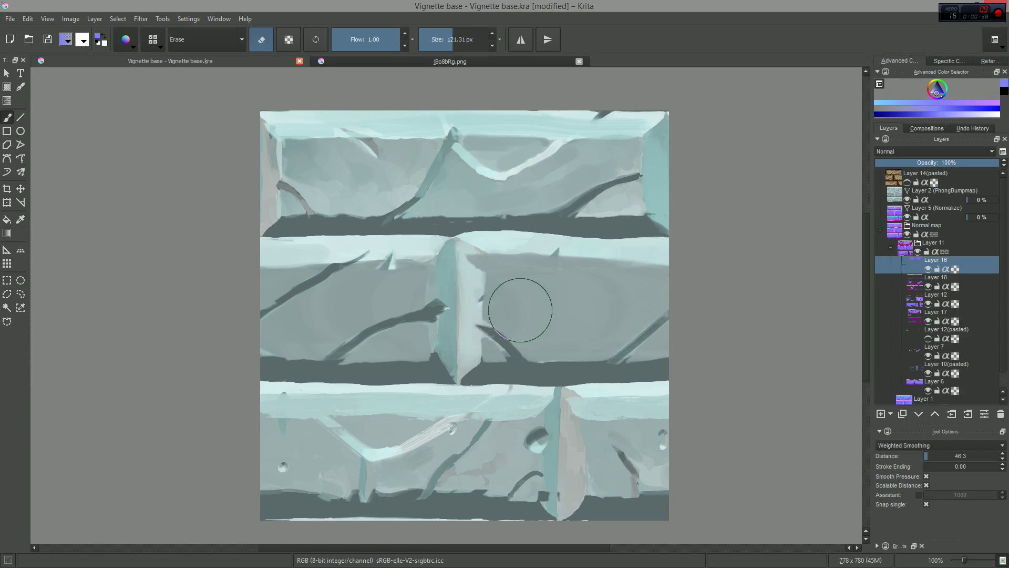
key("bracketleft")
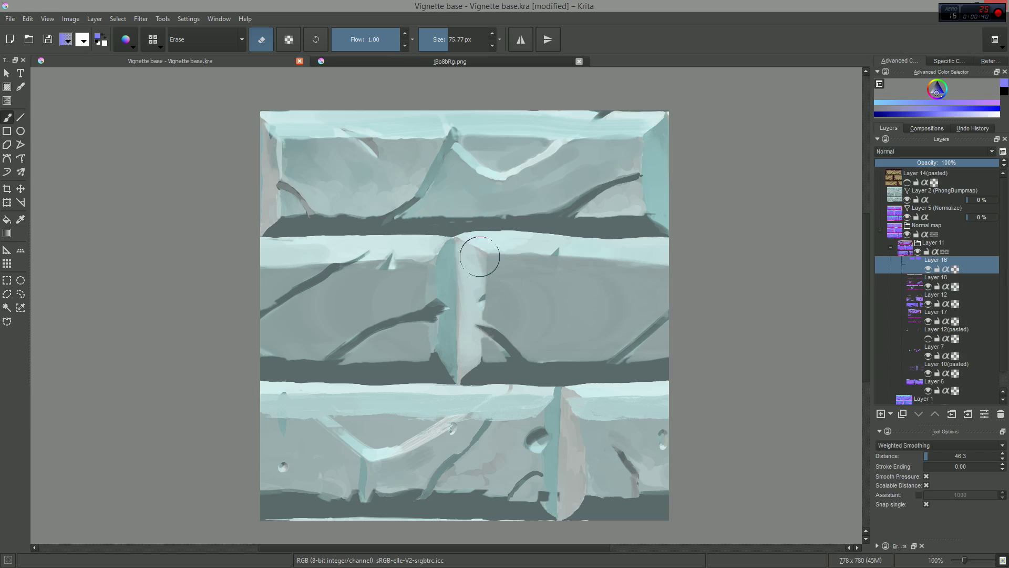
left_click(928, 269)
left_click(928, 270)
left_click_drag(679, 289, 636, 328)
- Check the tiled bricks in wrap-around mode, toggling Layer 16's visibility to compare
key("w")
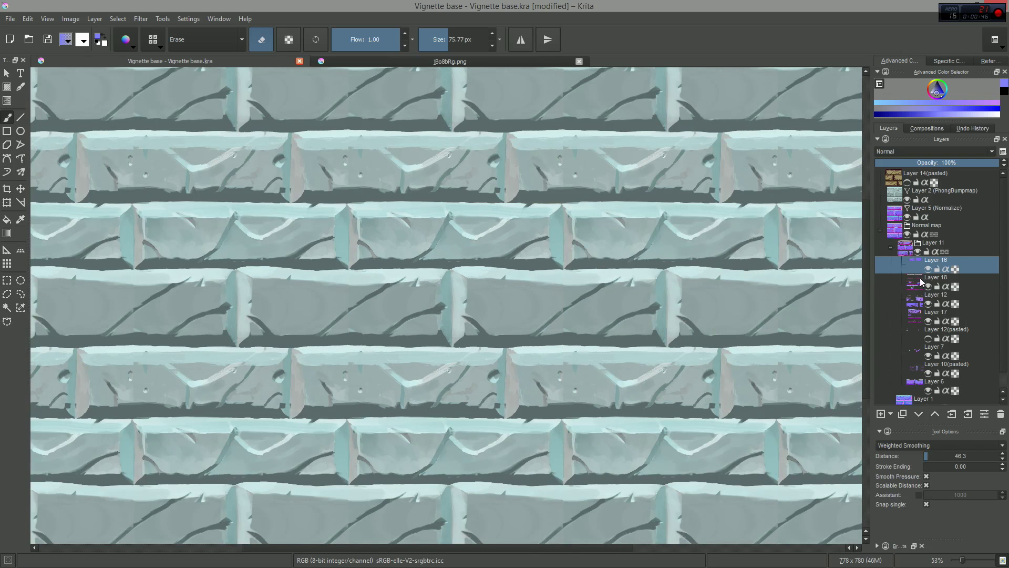
left_click(928, 269)
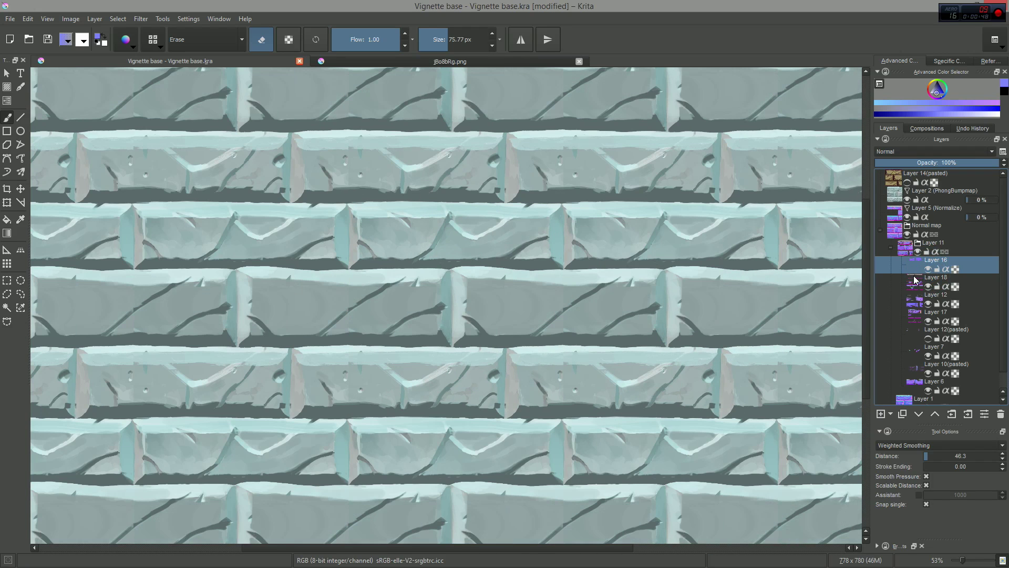
key("e")
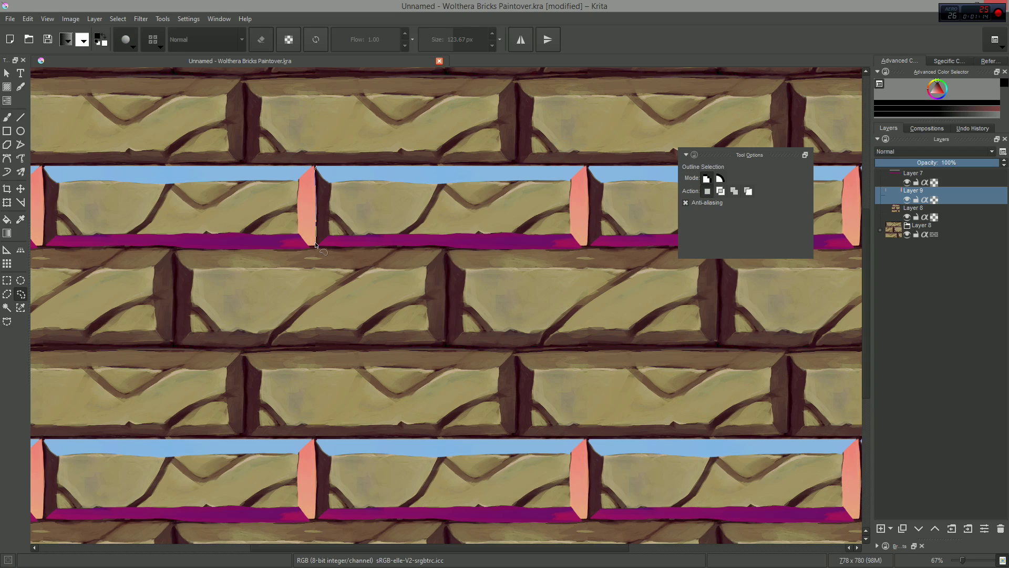
- In Wolthera Bricks Paintover.kra, paint the outlined left bevel green, clear the selection and merge Layer 7 into Layer 9
key("b")
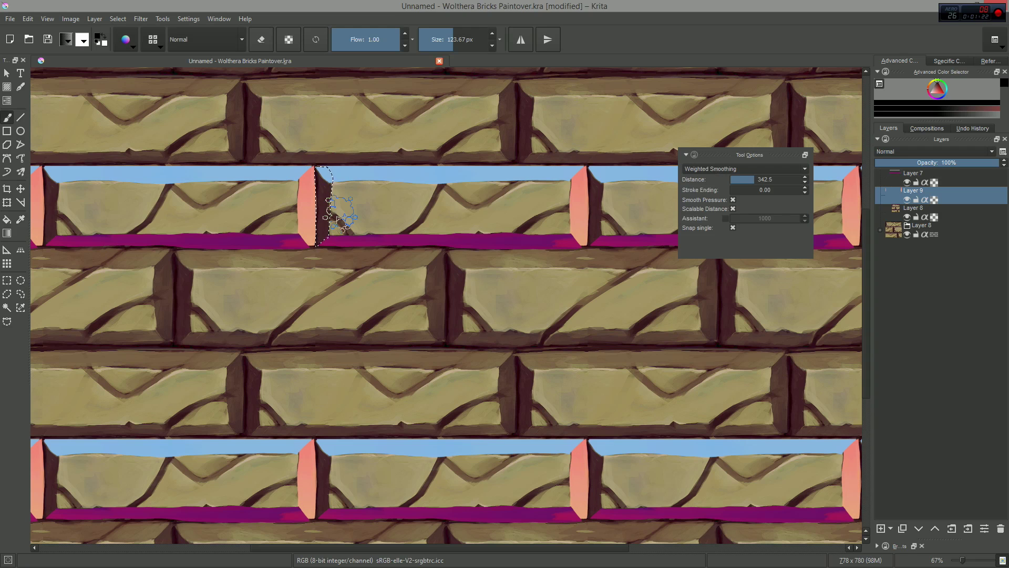
left_click_drag(323, 173, 321, 242)
key("ctrl+shift+a")
left_click(925, 176)
key("ctrl+e")
- Sample the lower bevel's magenta and blend the brick's lower-left bevel corner with alpha preserved and a 36.88 px brush
key("e")
scroll(319, 231, "up", 2)
key("e")
left_click(403, 274, "ctrl")
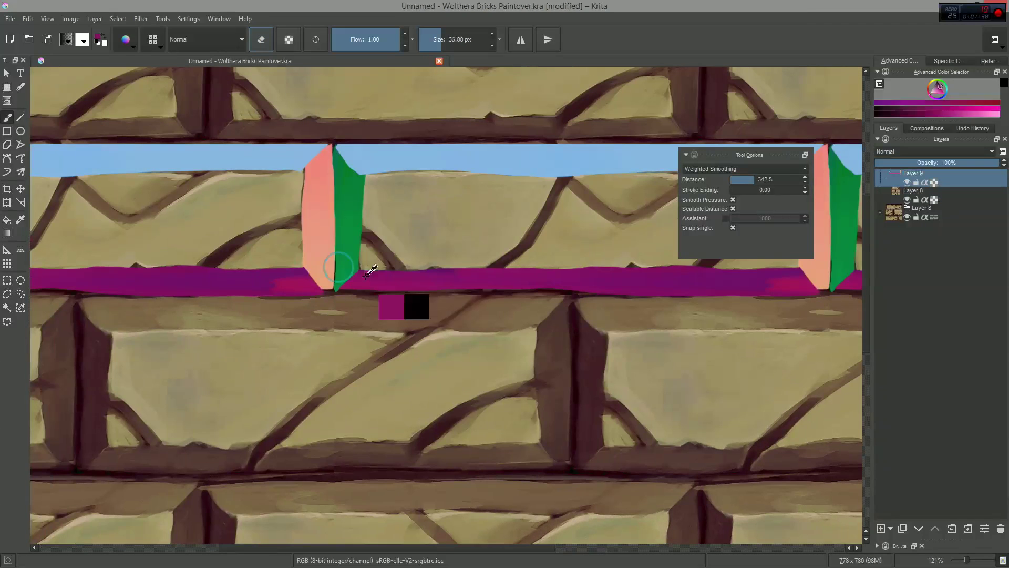
left_click_drag(358, 273, 349, 279)
key("slash")
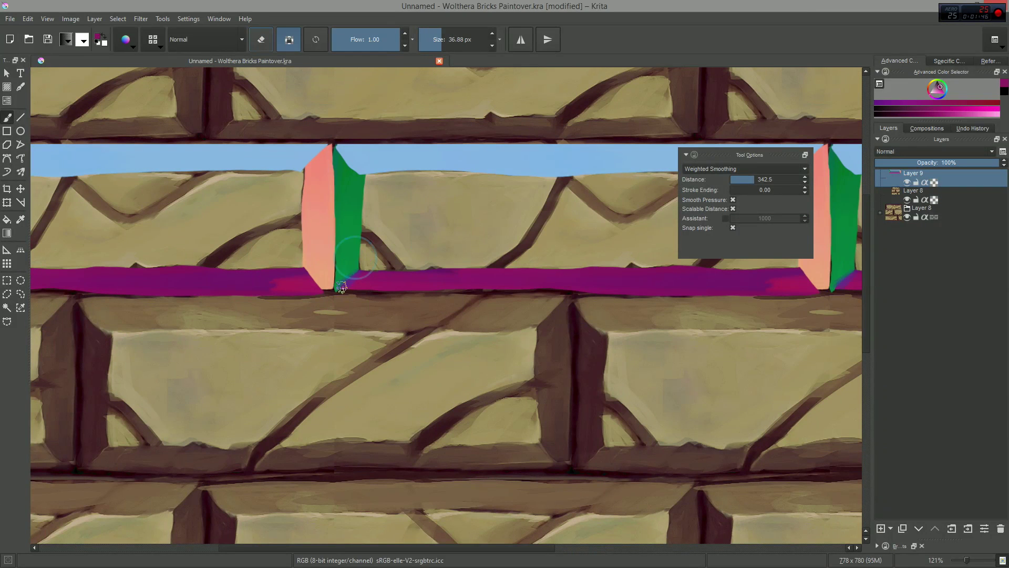
key("w")
left_click_drag(357, 269, 339, 288)
- Blend the colours at the top brick's remaining bevel corners, ending with the green and blue upper-left corner
left_click_drag(590, 279, 163, 209)
left_click_drag(372, 197, 398, 215)
left_click_drag(403, 166, 389, 282)
scroll(354, 225, "left", 7)
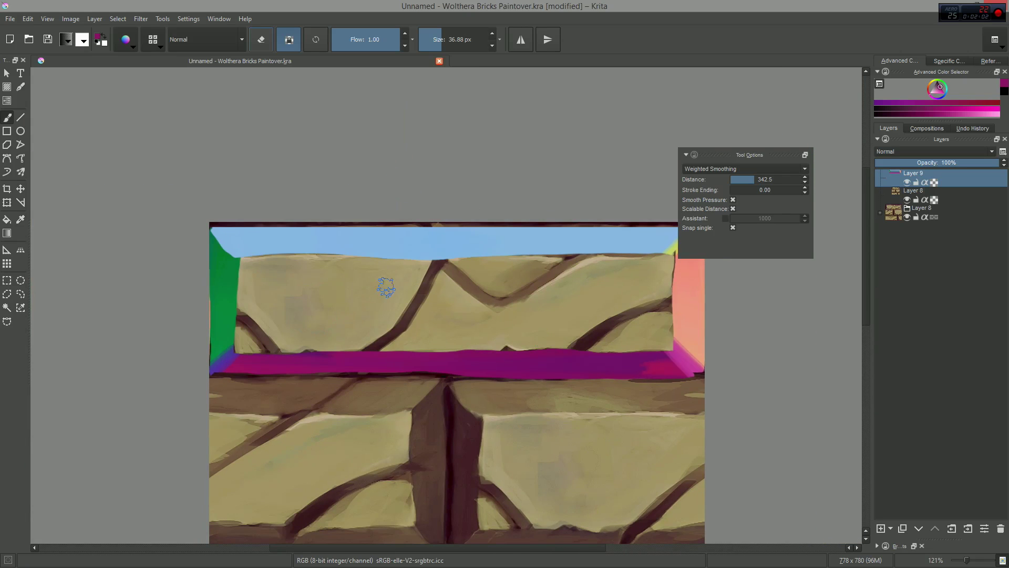
left_click(224, 244, "ctrl")
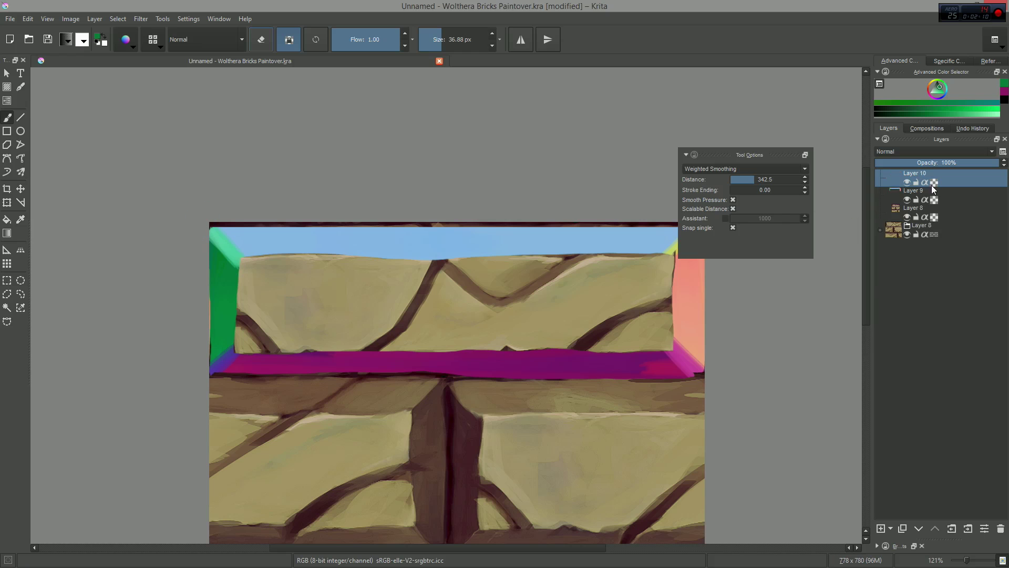
- Paint the top brick's front face purple within a rectangular selection on Layer 10, and merge Layer 9 down into it
left_click_drag(167, 324, 632, 315)
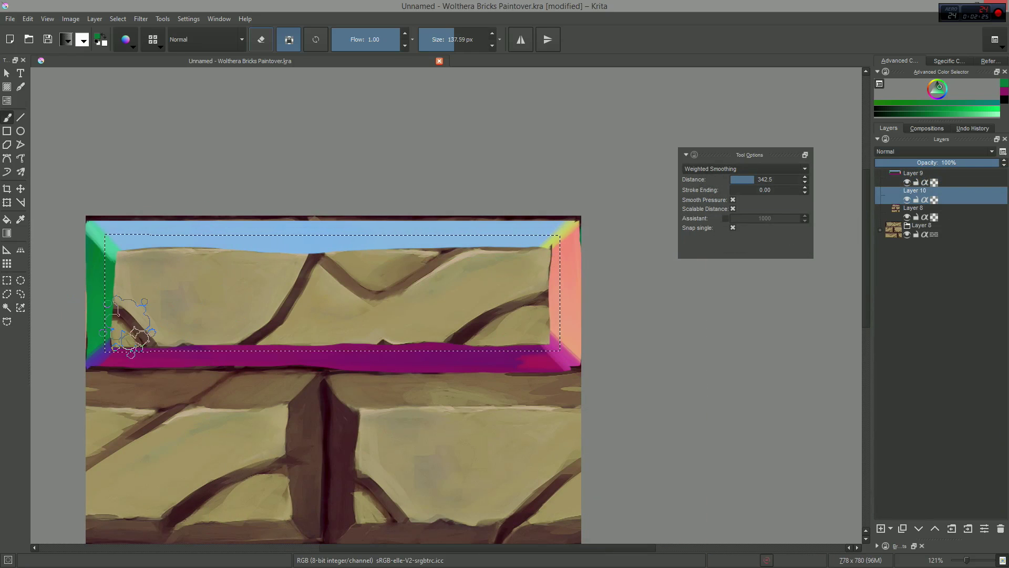
left_click(289, 39)
mouse_move(605, 273)
left_mouse_down()
mouse_move(138, 252)
mouse_move(547, 271)
left_mouse_up()
key("Page_Up")
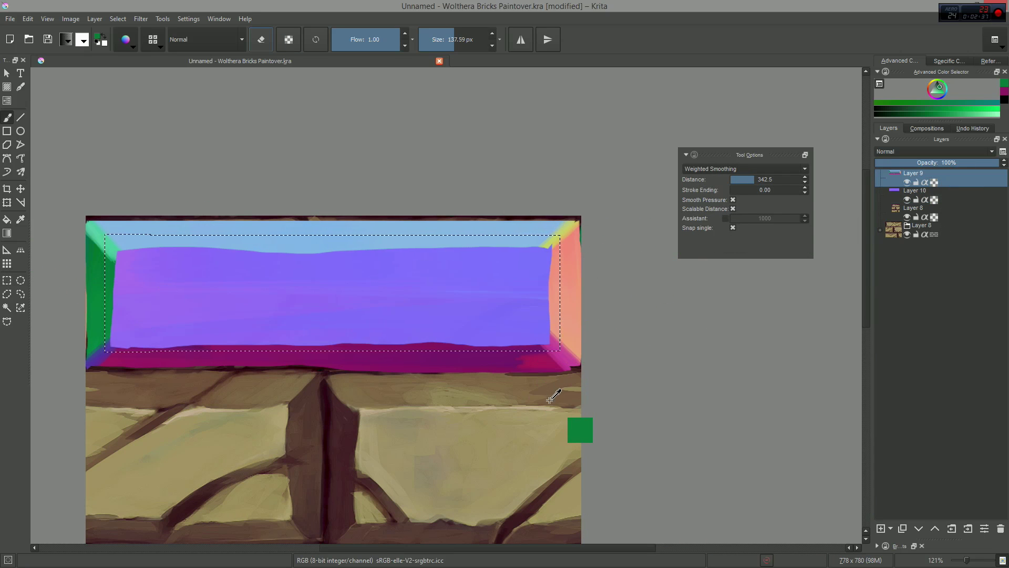
key("ctrl+e")
- Soften the front face's right and upper edges with lighter transition strokes, setting the brush smoothing distance to 110.3
left_click(20, 293)
key("ctrl+shift+a")
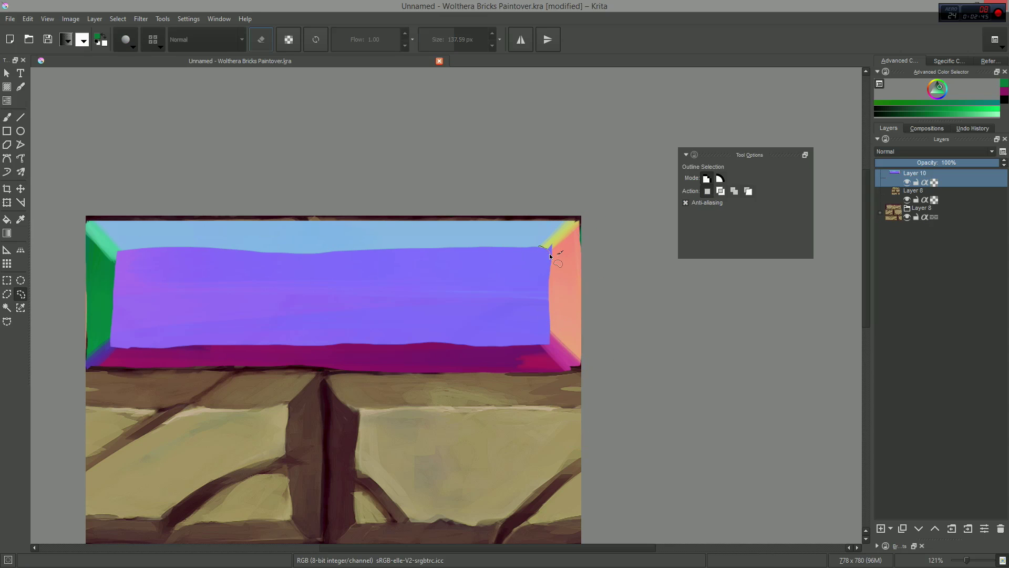
key("b")
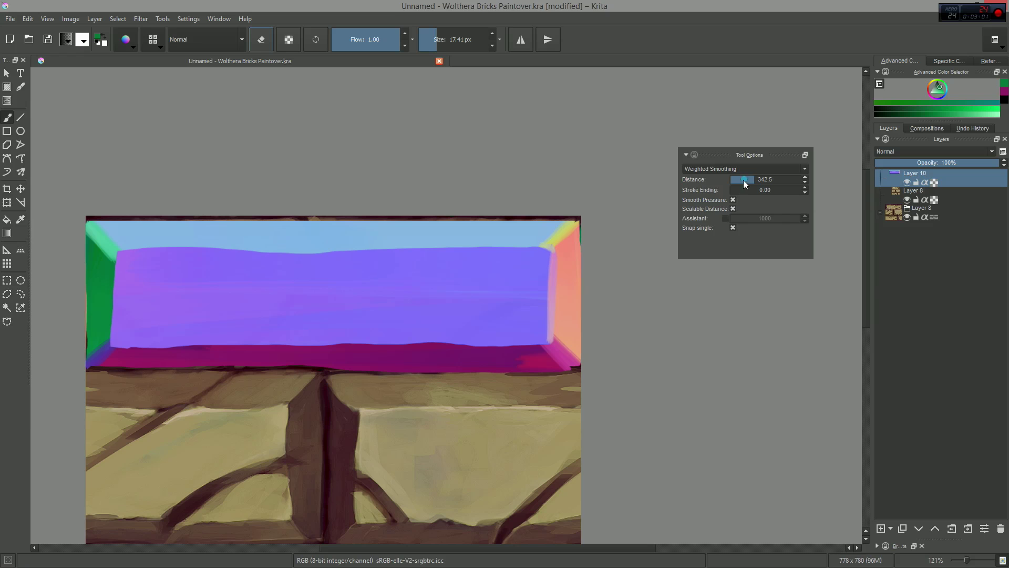
left_click_drag(743, 179, 736, 179)
left_click_drag(99, 246, 567, 241)
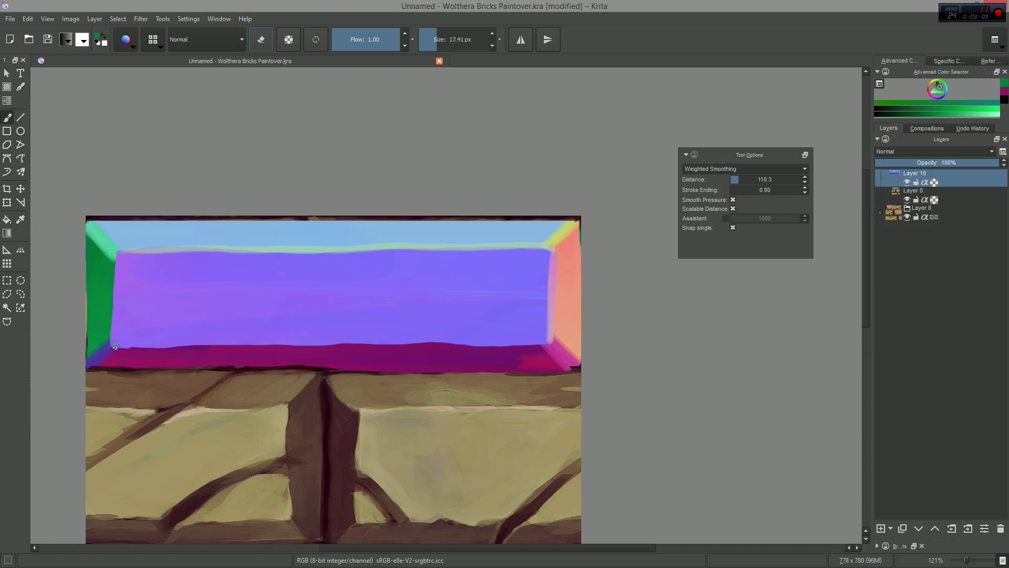